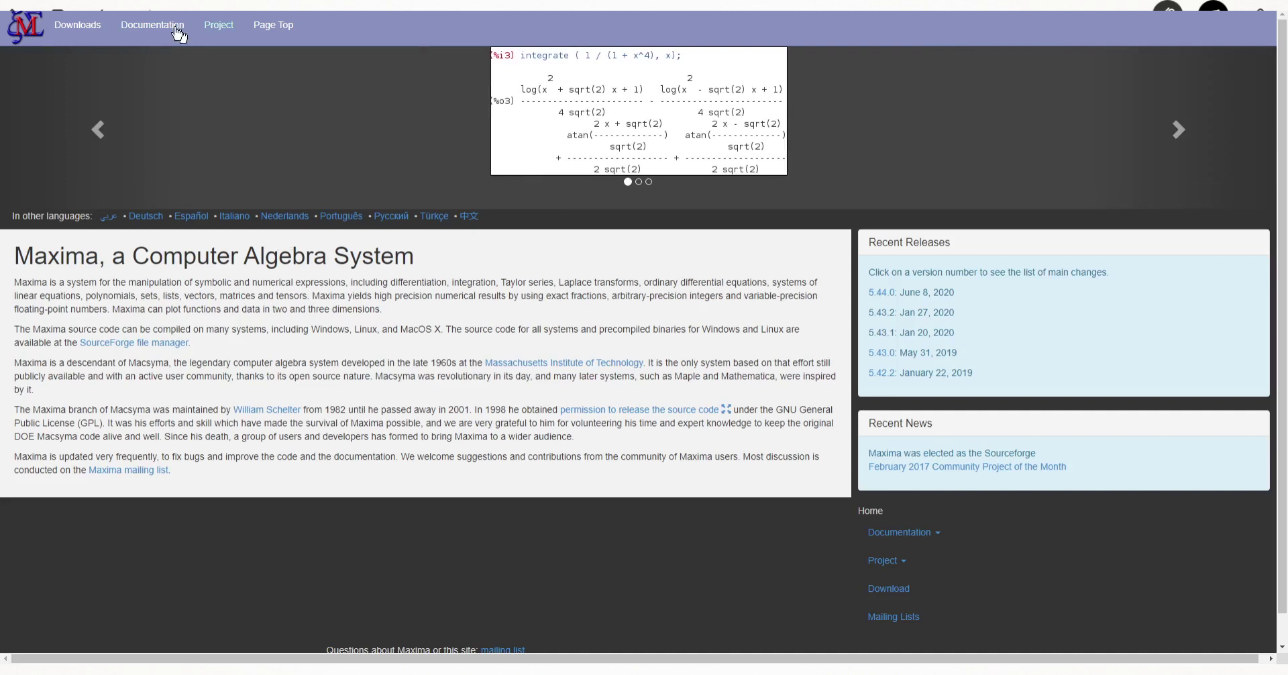
Step: Browse the Maxima website's documentation topics and open its Download page
left_click(941, 535)
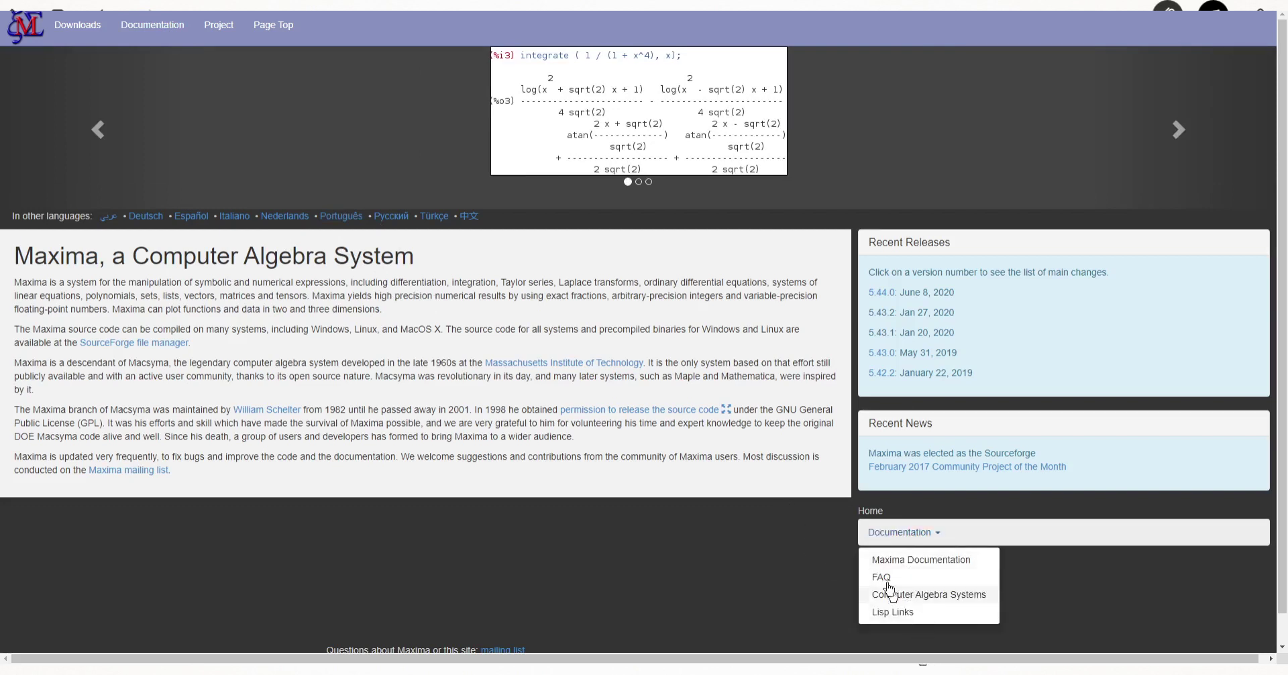
left_click(771, 565)
scroll(776, 566, "down", 1)
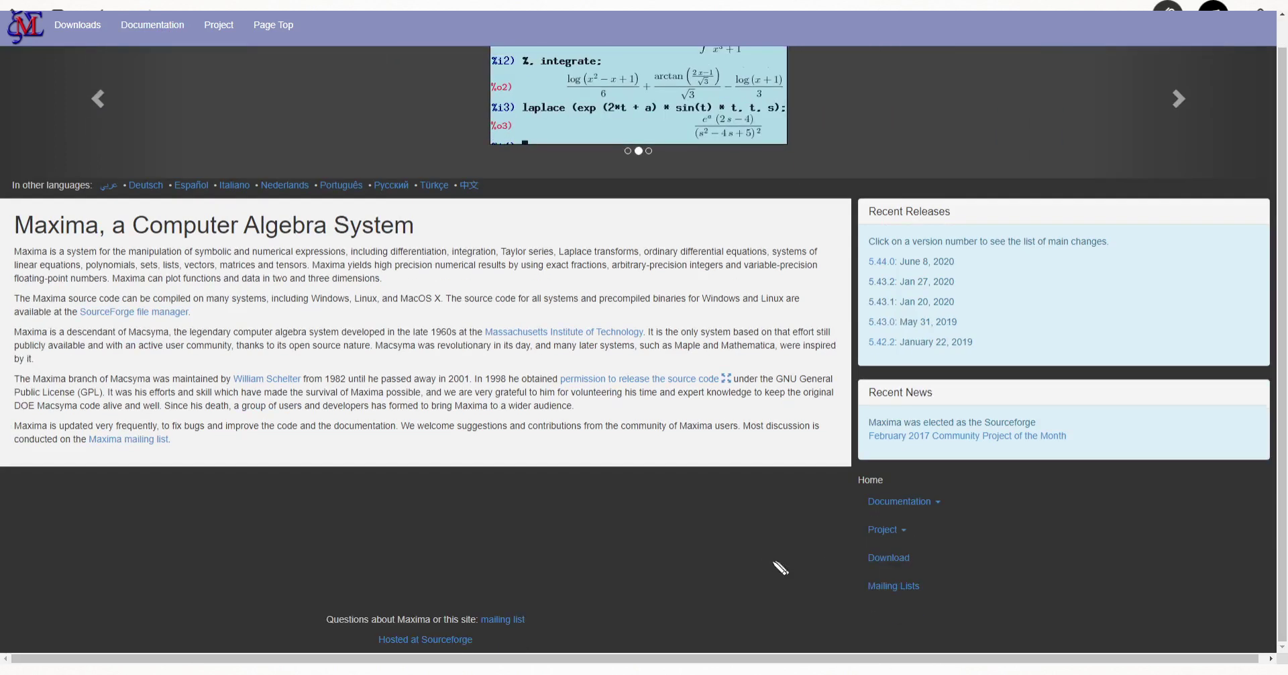
left_click(892, 570)
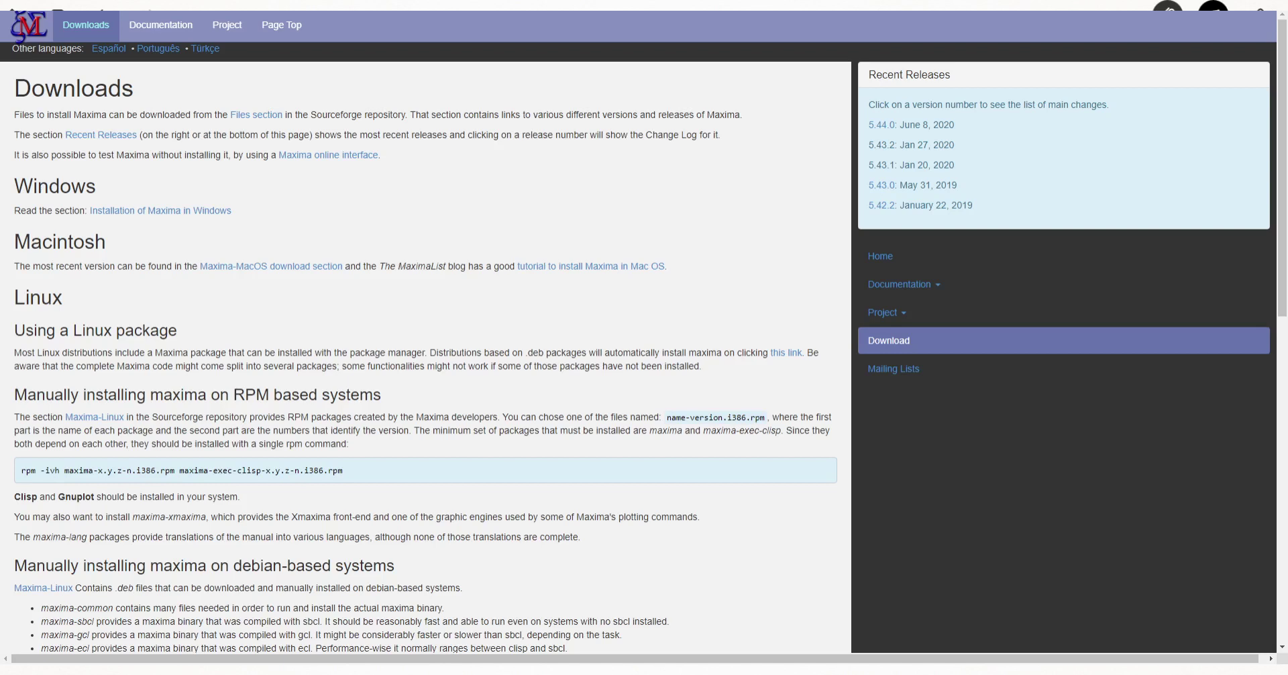
Step: Switch to wxMaxima and delete the existing plotdf(x+y) cell together with its output
double_click(47, 295)
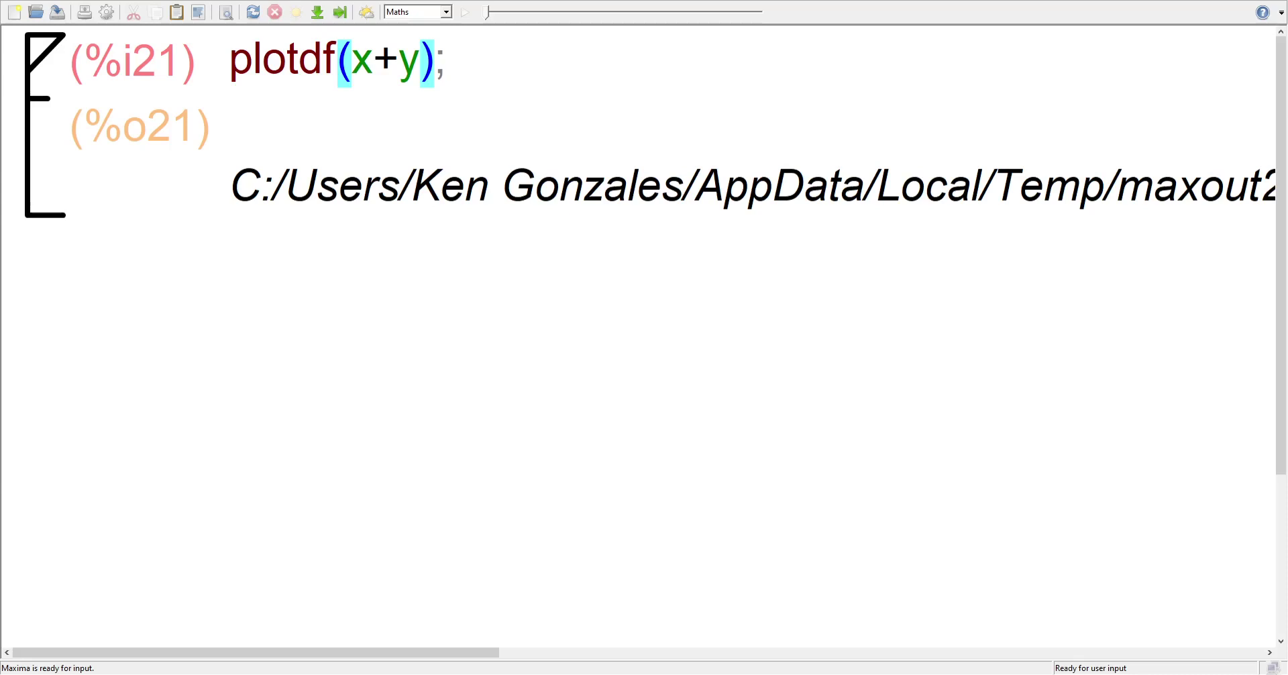
key("ctrl+a")
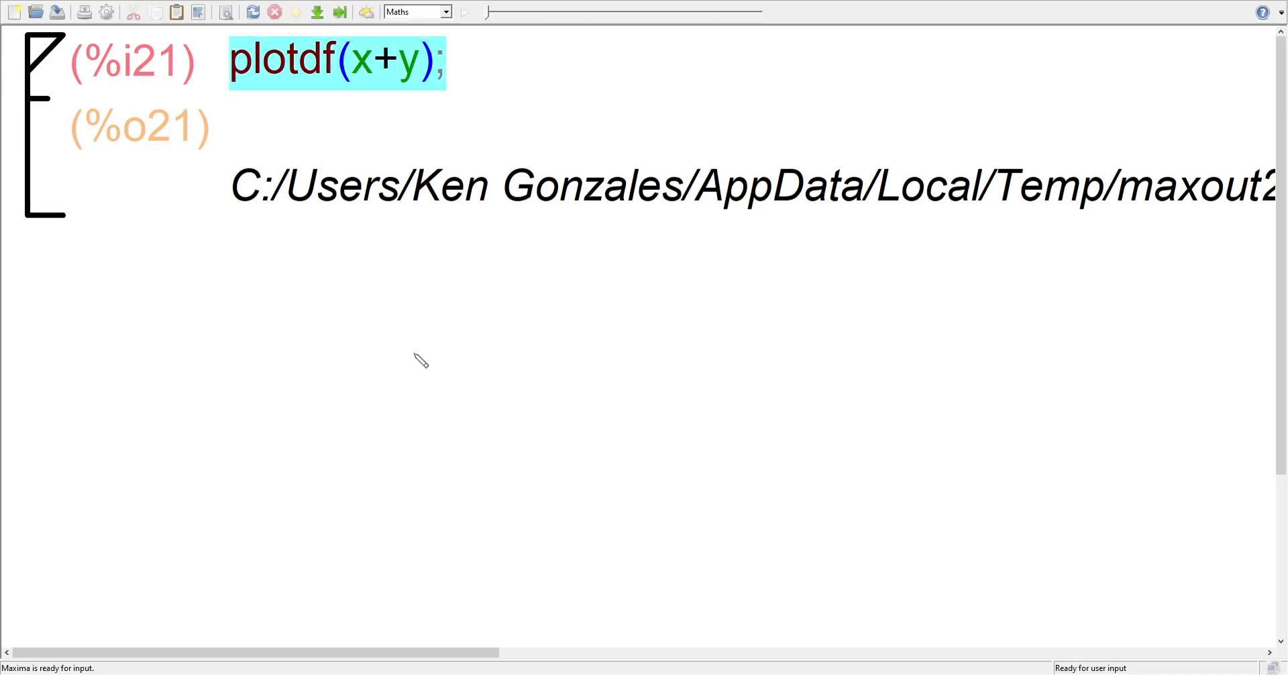
key("ctrl+a")
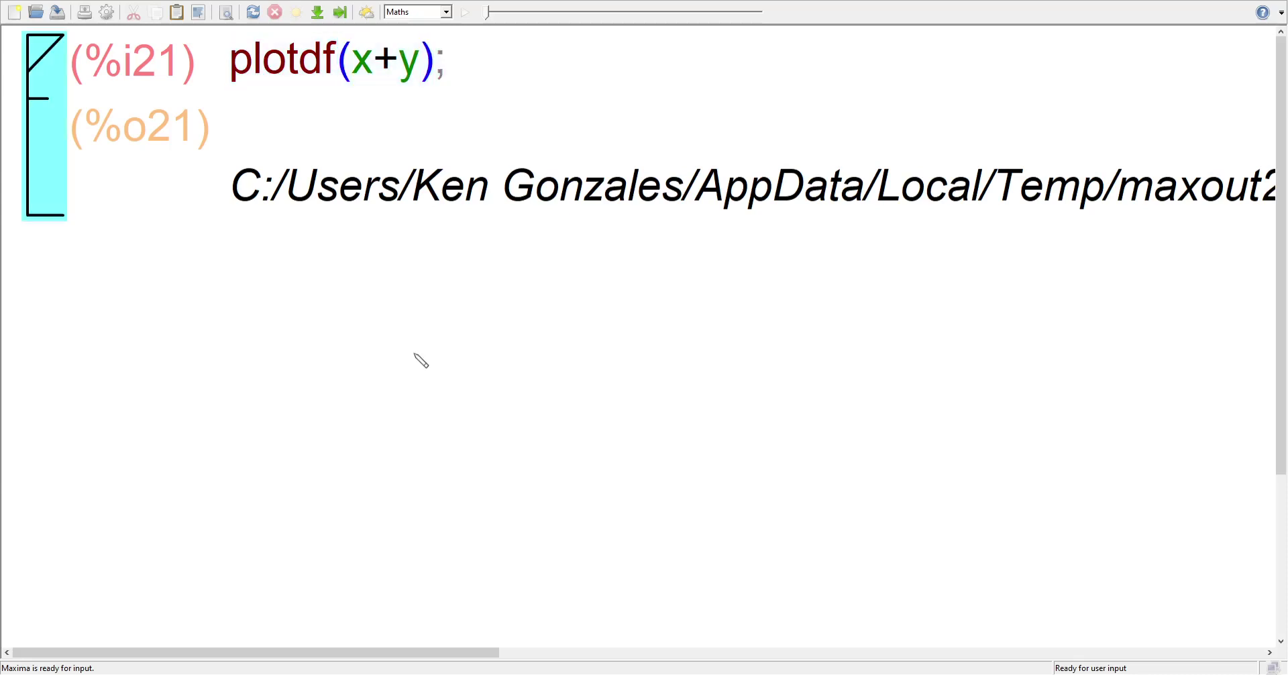
key("Delete")
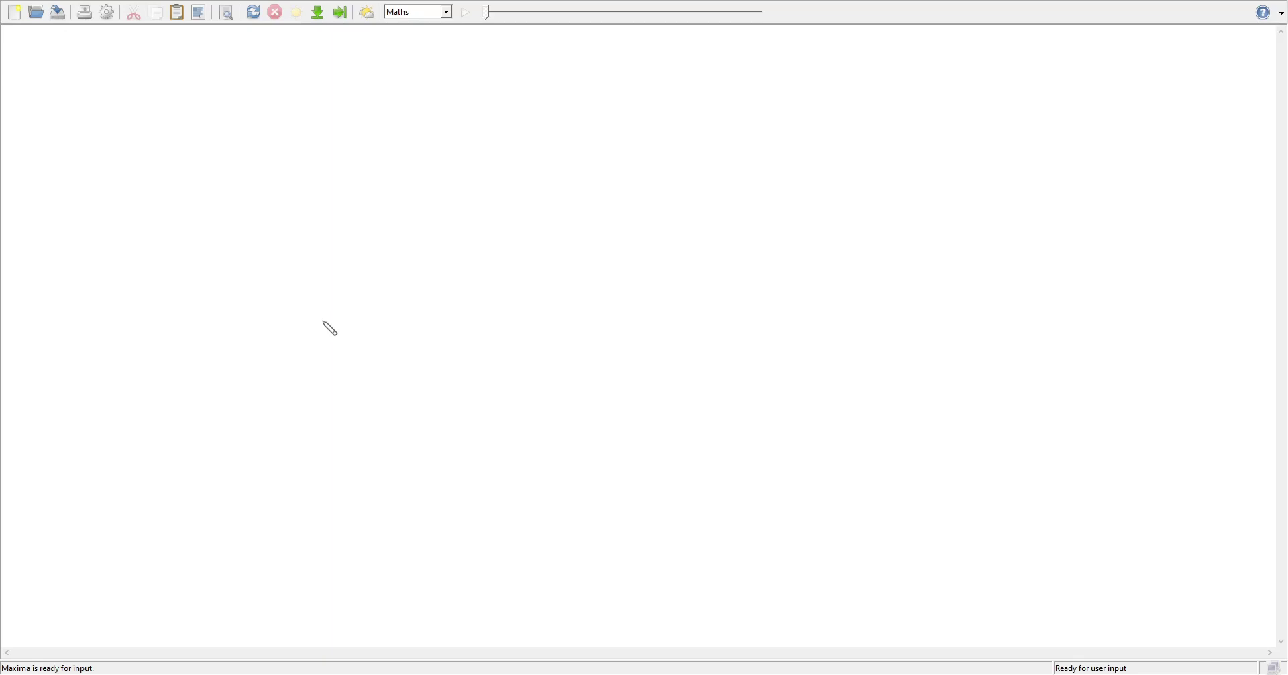
Step: Enter a plotdf() command with empty parentheses in a new input cell
type("plotdf")
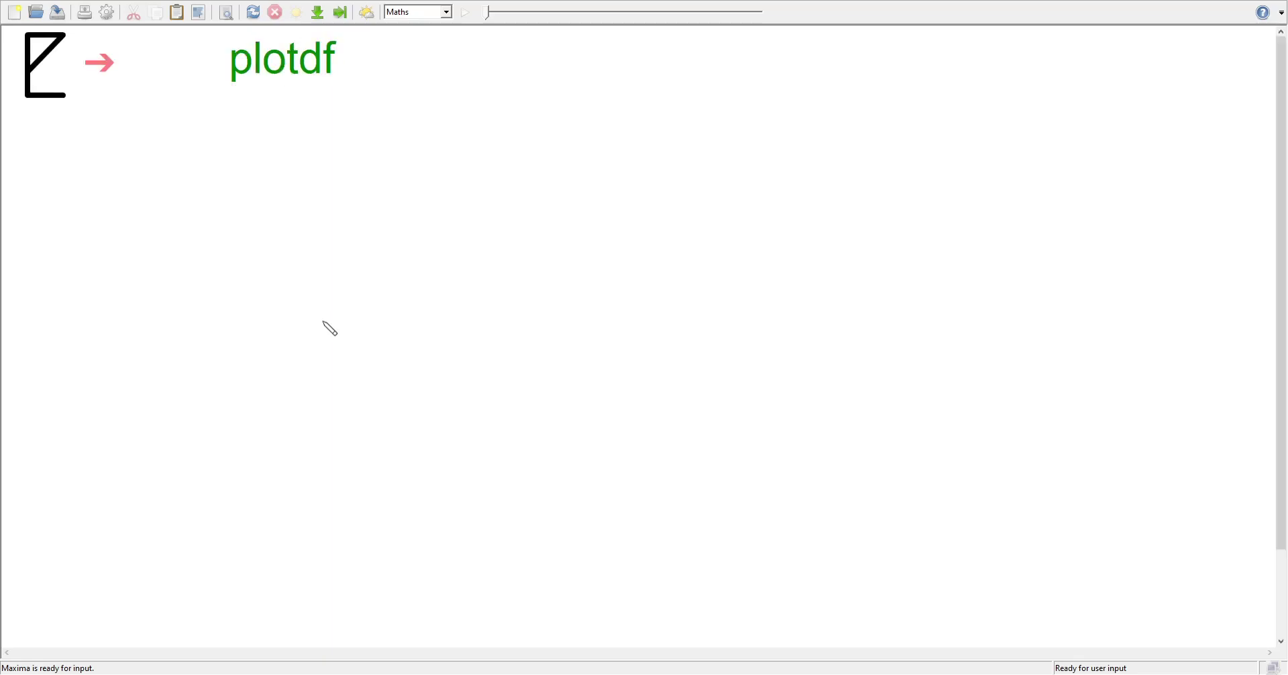
type("()")
key("Left")
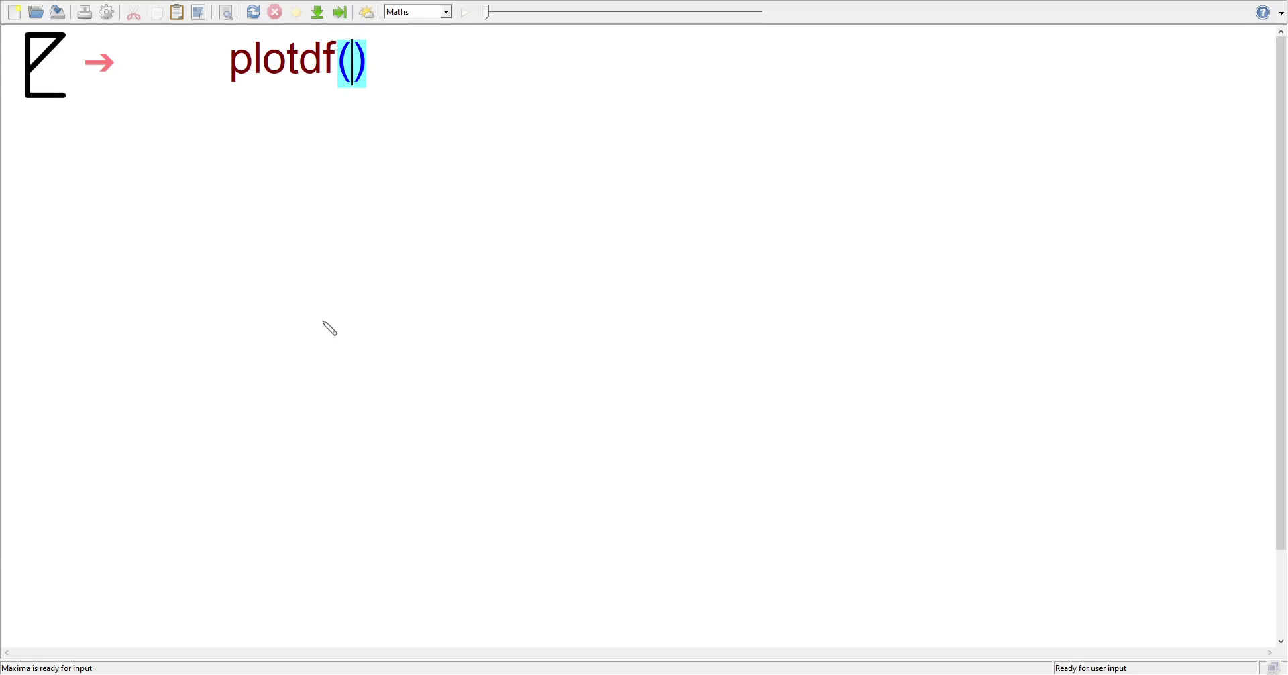
key("Right")
Step: Write the note "direction field" two lines below the plotdf() command and delete that note again
key("Return")
key("Return")
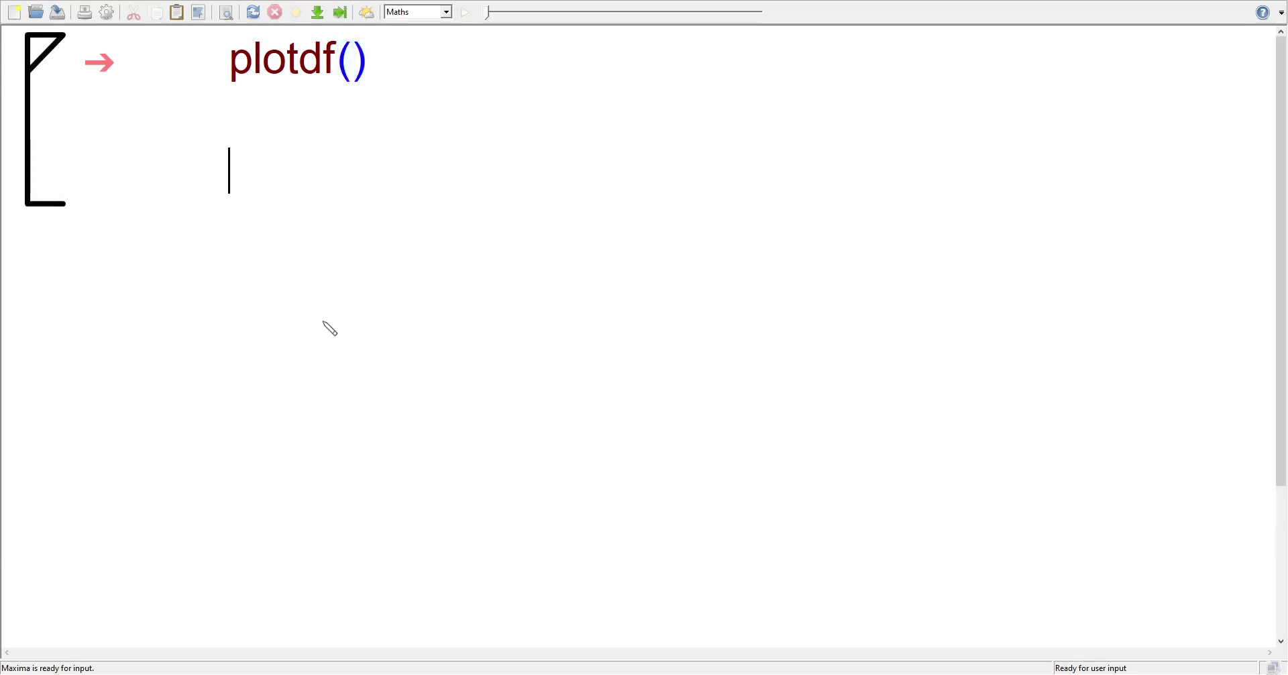
type("direction field")
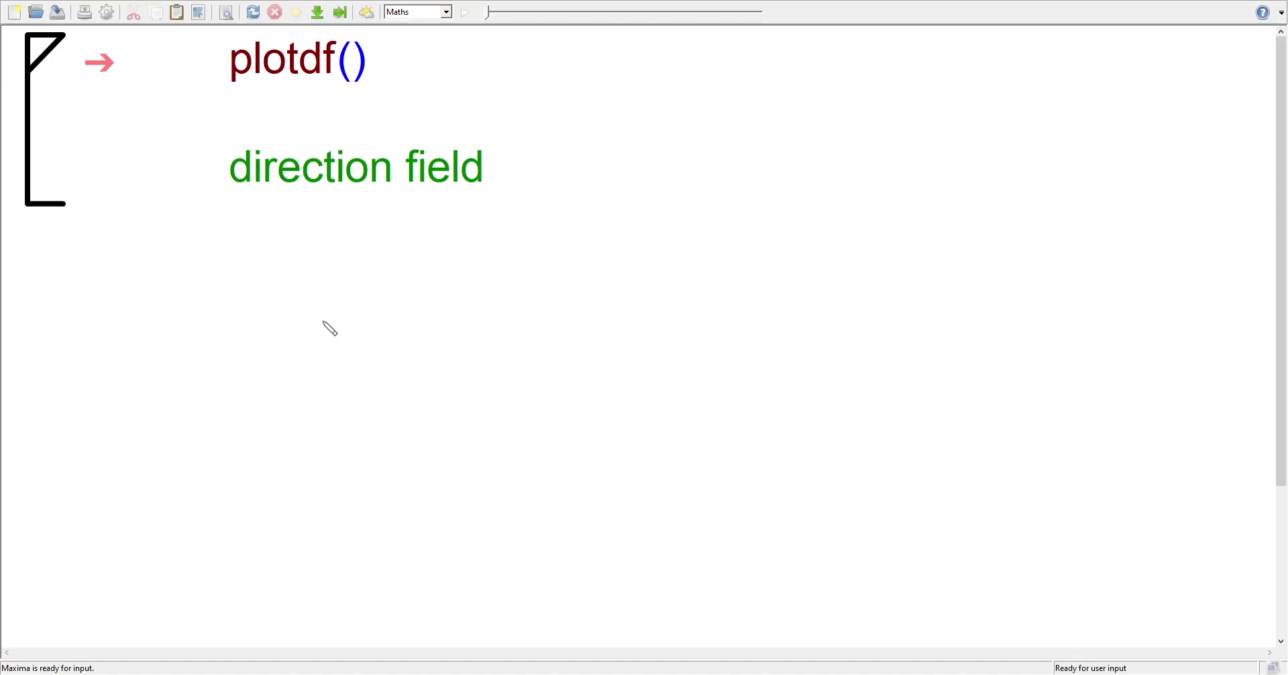
key("shift+Up")
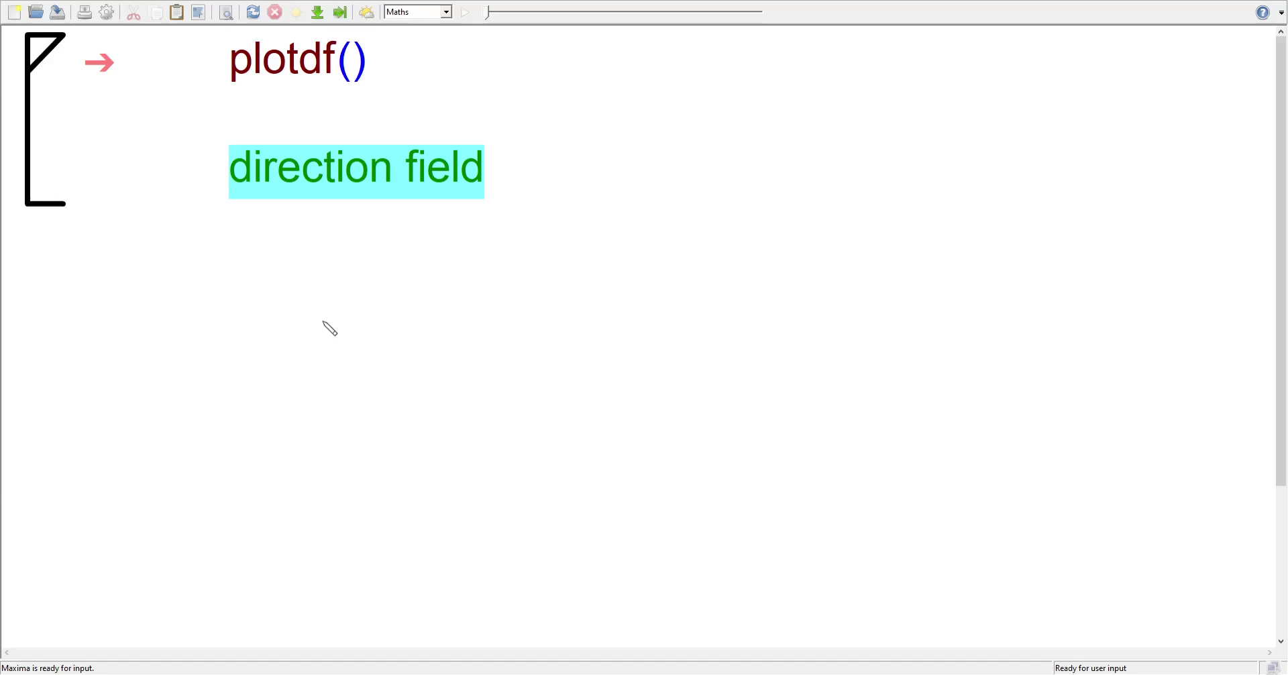
key("Delete")
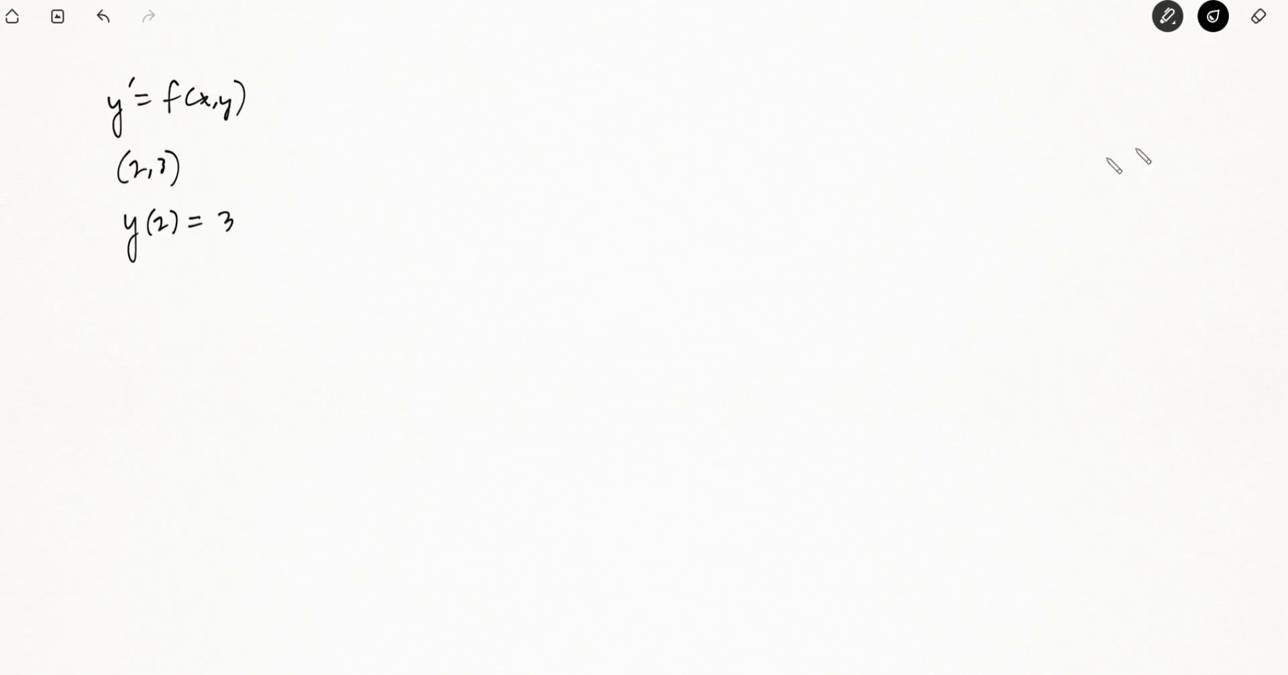
Step: Switch to the whiteboard, clear the old notes and handwrite a new differential equation beginning with y' =
left_click(1258, 17)
left_click(1254, 67)
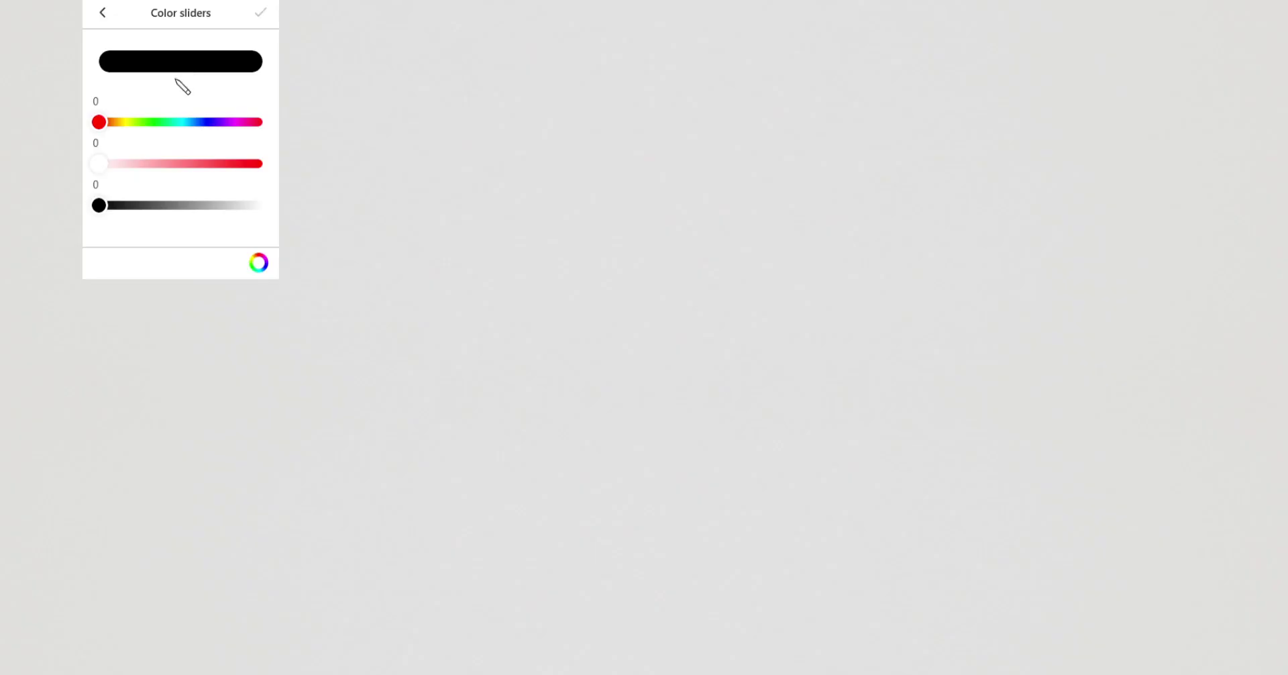
left_click(373, 95)
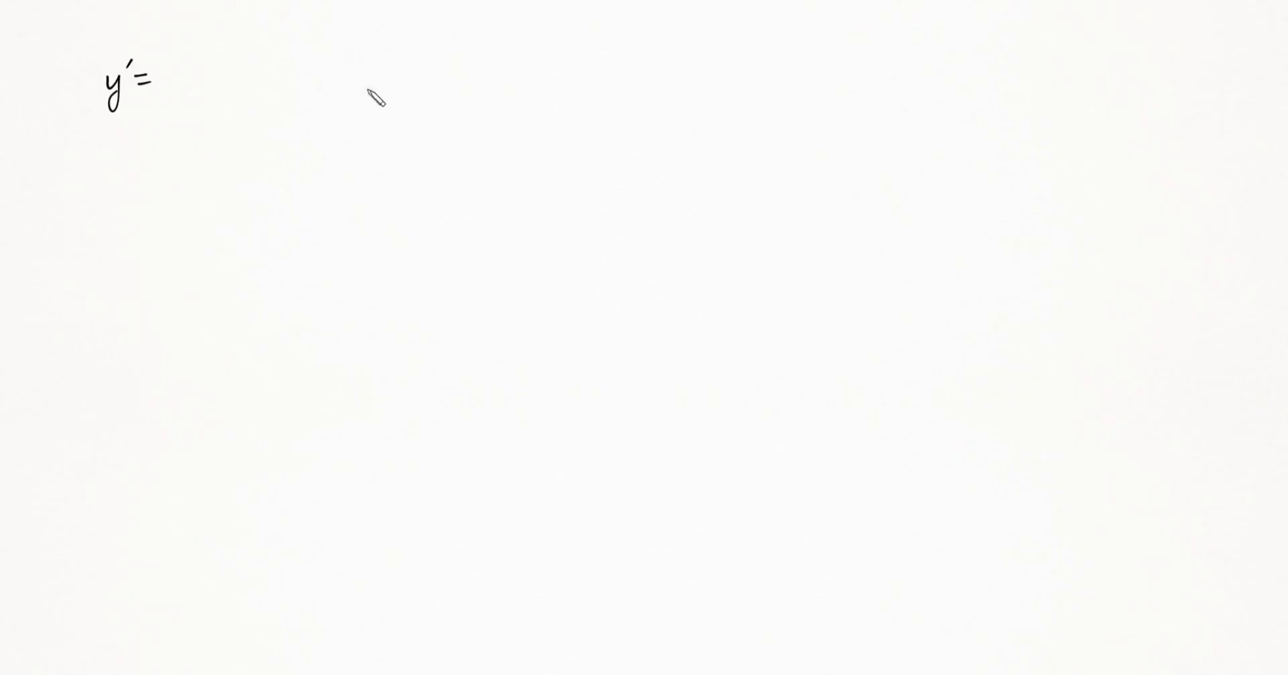
mouse_move(188, 67)
left_mouse_down()
mouse_move(190, 98)
mouse_move(202, 88)
mouse_move(221, 108)
mouse_move(248, 78)
mouse_move(271, 86)
left_mouse_up()
mouse_move(270, 65)
left_mouse_down()
mouse_move(256, 87)
mouse_move(289, 65)
mouse_move(290, 83)
left_mouse_up()
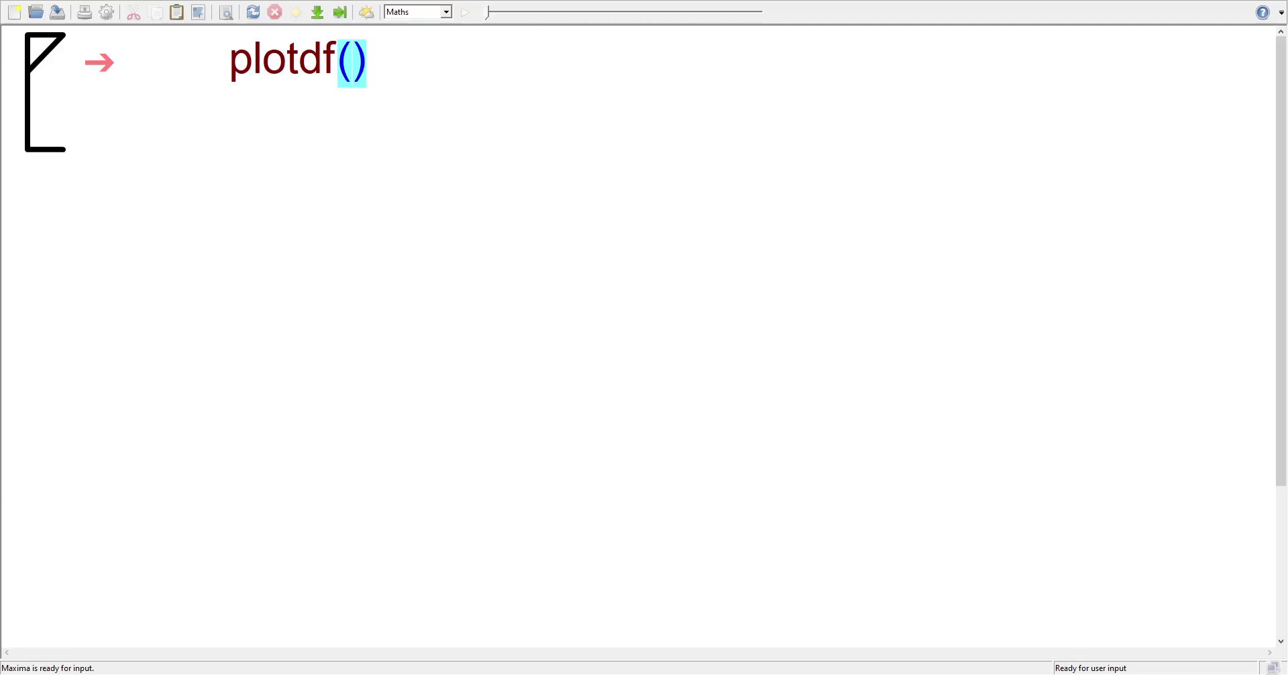
Step: Return to wxMaxima and enter x*(y-x^2) as the argument of plotdf, with an explicit multiplication sign after x
type("x")
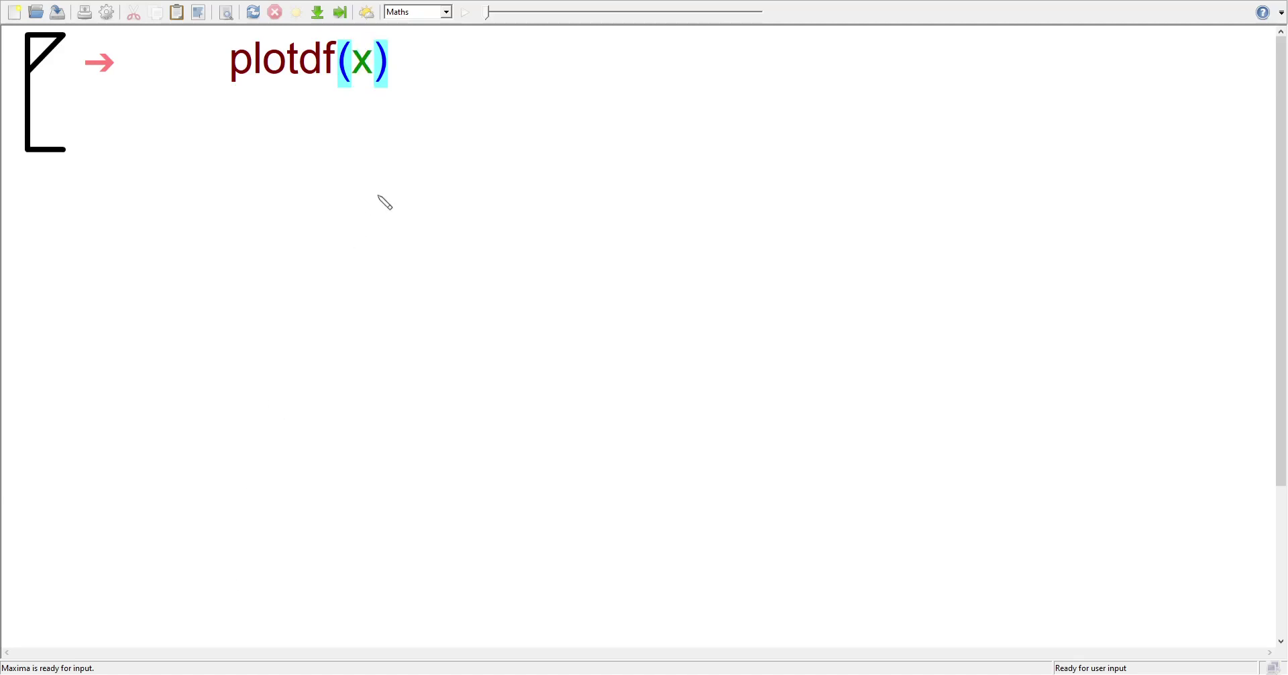
type("(")
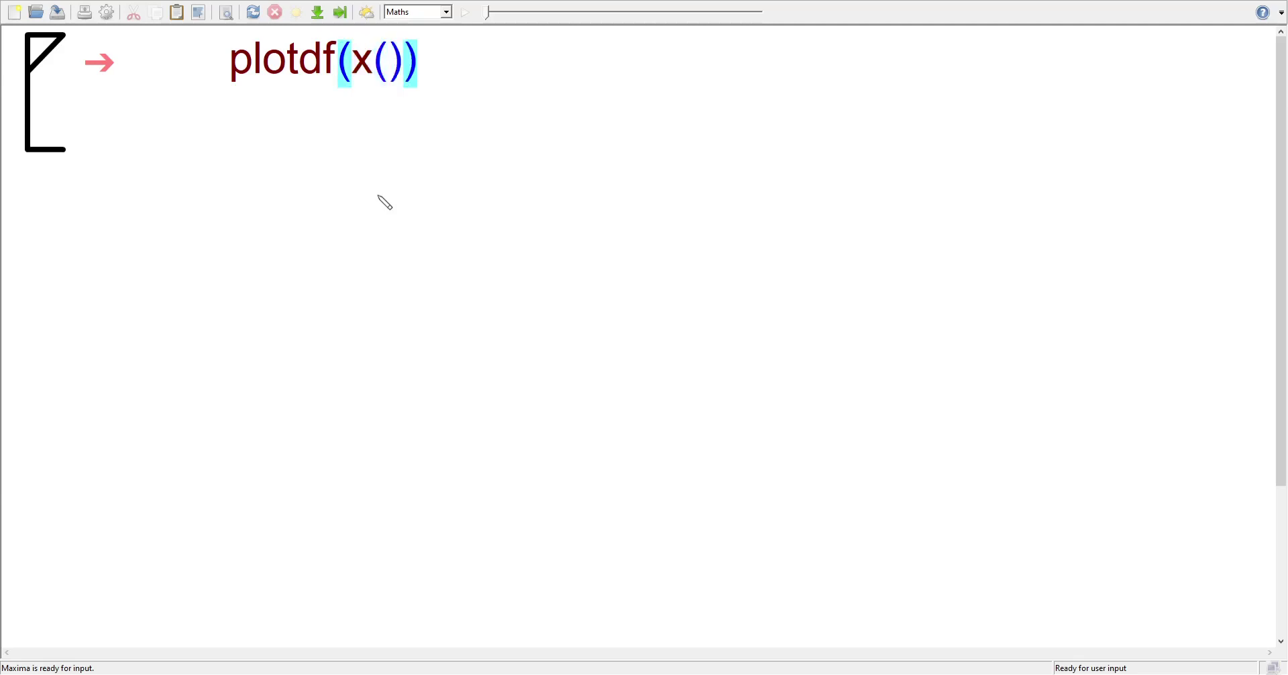
type("y-x^2")
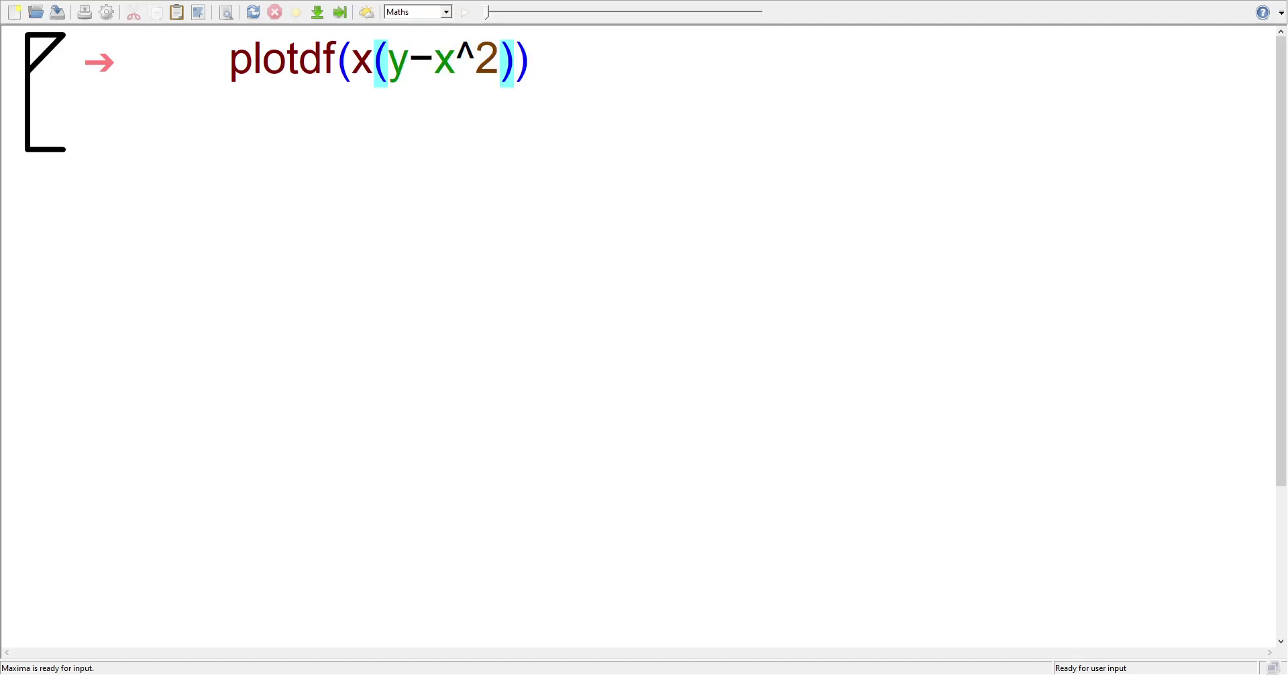
left_click(379, 76)
type("*")
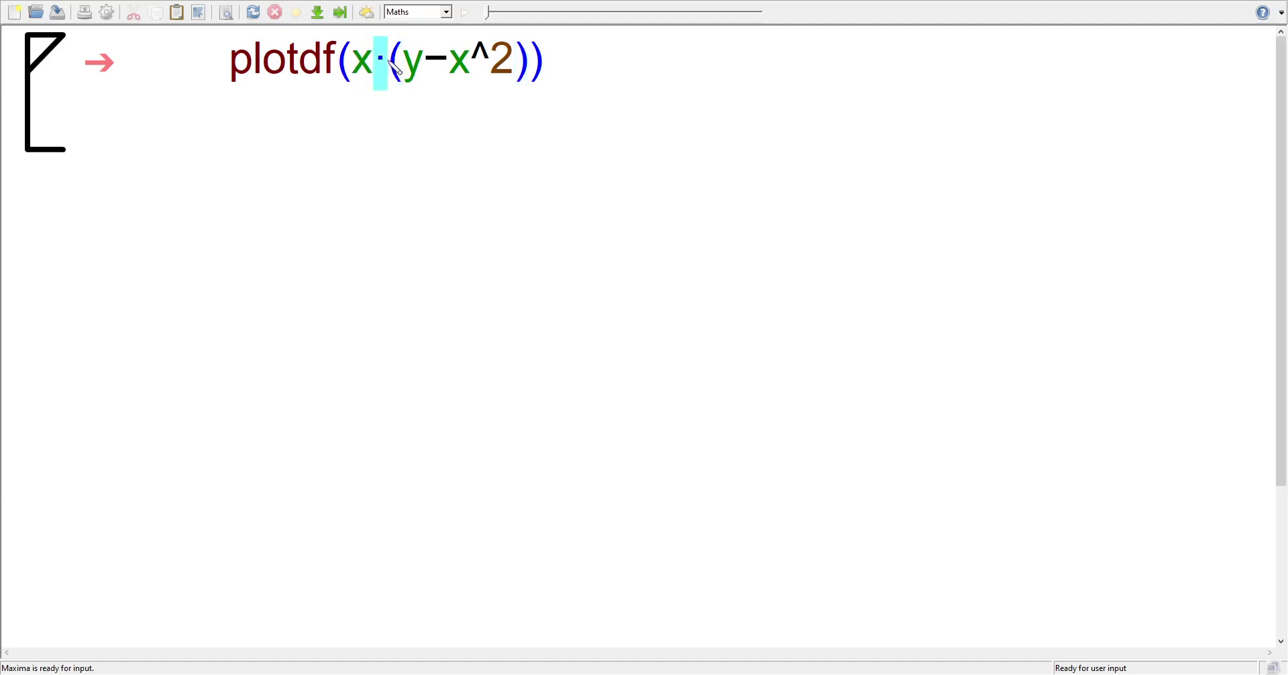
Step: Examine the multiplication sign between x and the parenthesis and the rest of the plotdf expression
left_click(405, 69)
left_click_drag(374, 64, 390, 64)
left_click(389, 64)
key("Left")
key("shift+Right")
left_click(449, 71)
left_click_drag(230, 65, 514, 71)
left_click(515, 70)
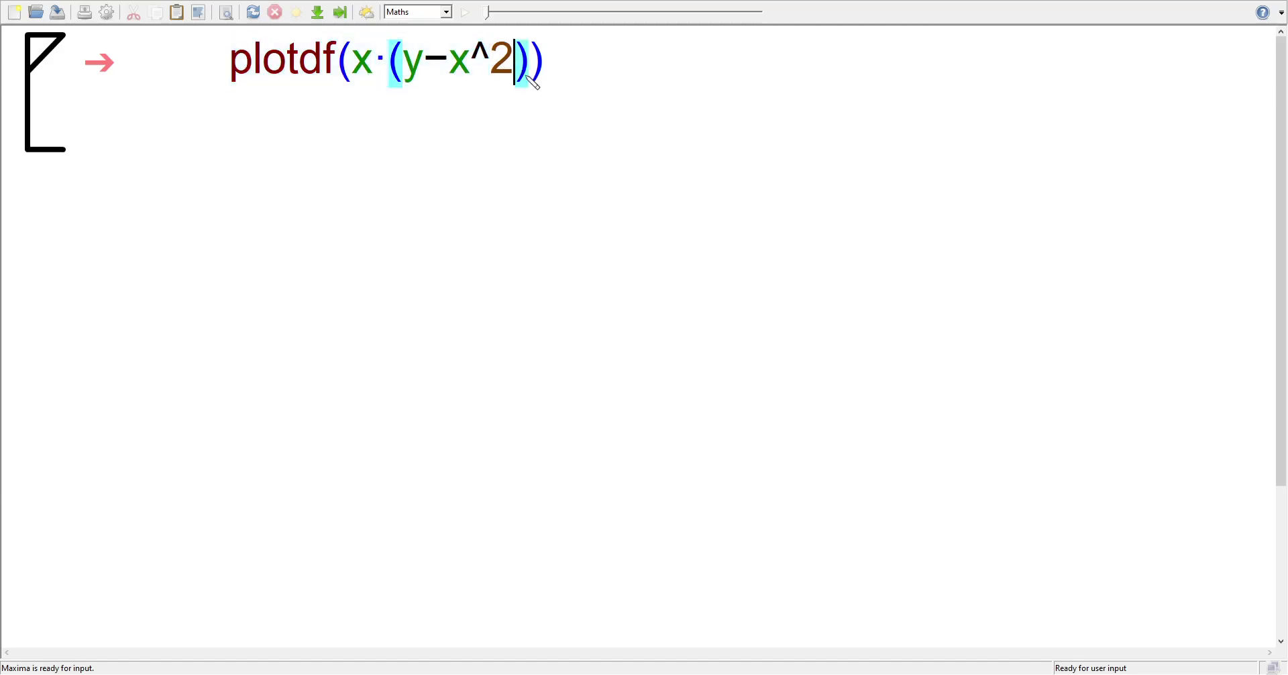
Step: Evaluate the plotdf cell and bring the newly generated direction field plot to the front
key("shift+Return")
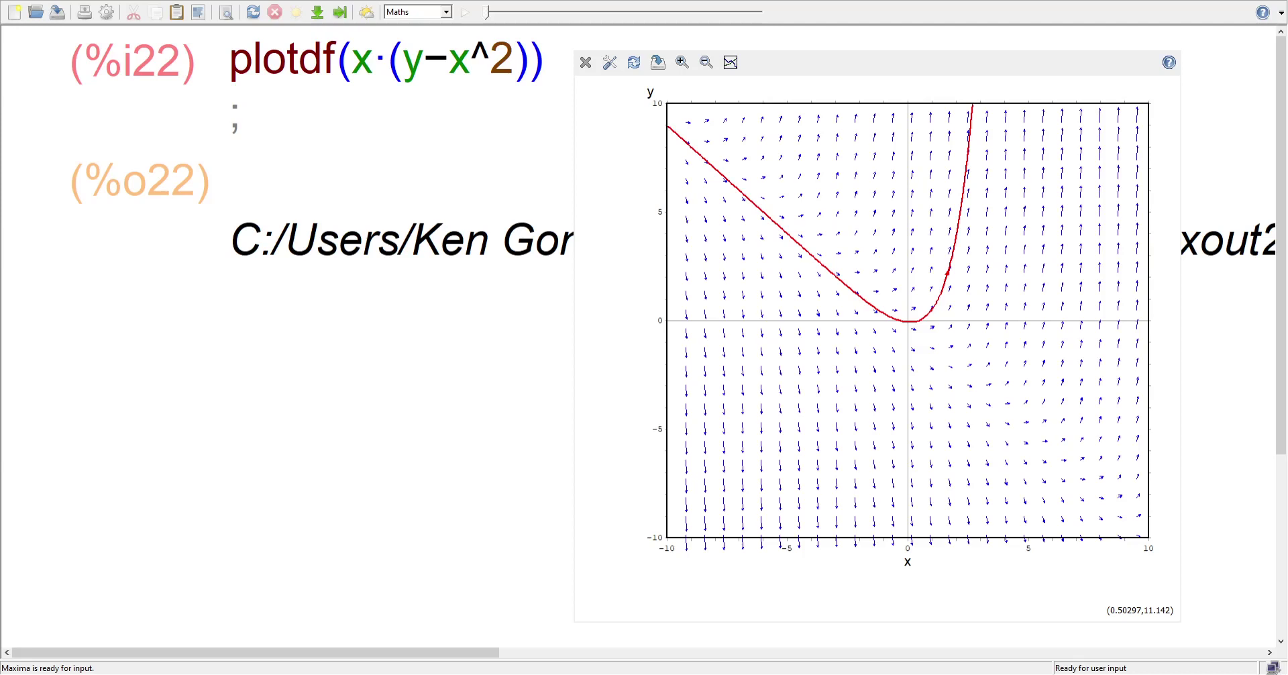
key("alt+Tab")
key("alt+Tab")
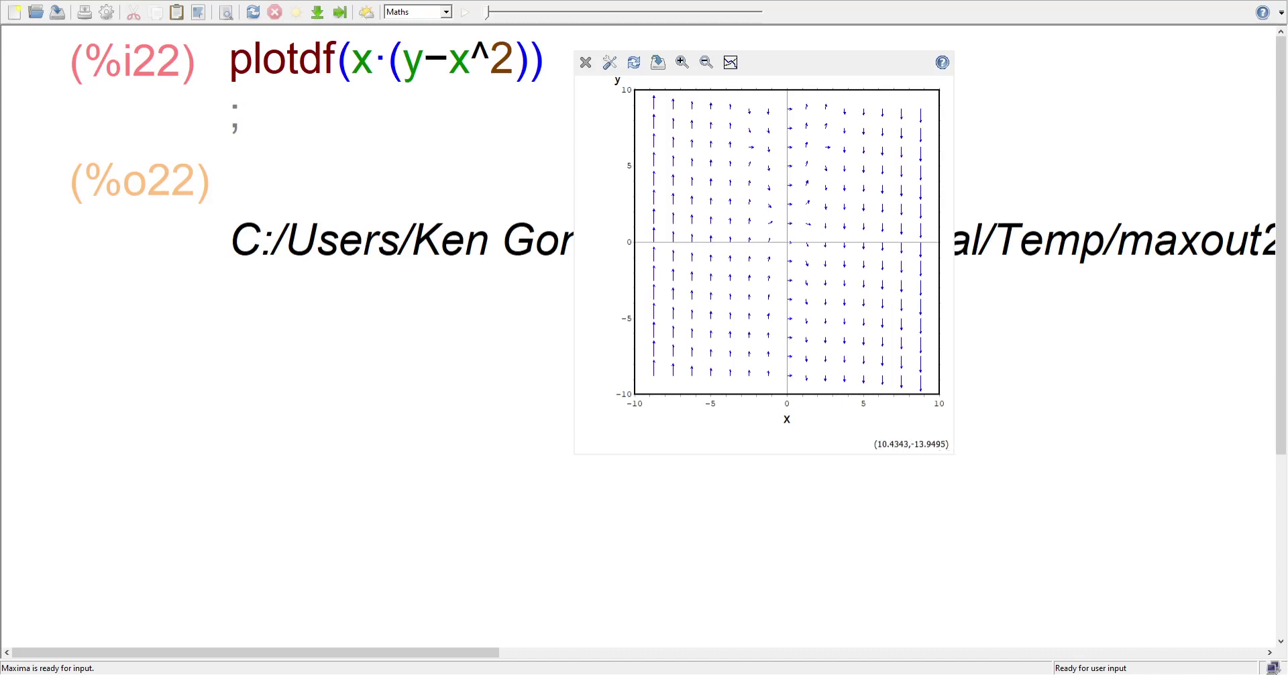
Step: Enlarge the plot window and redraw the direction field to fit it
left_click_drag(953, 454, 1130, 624)
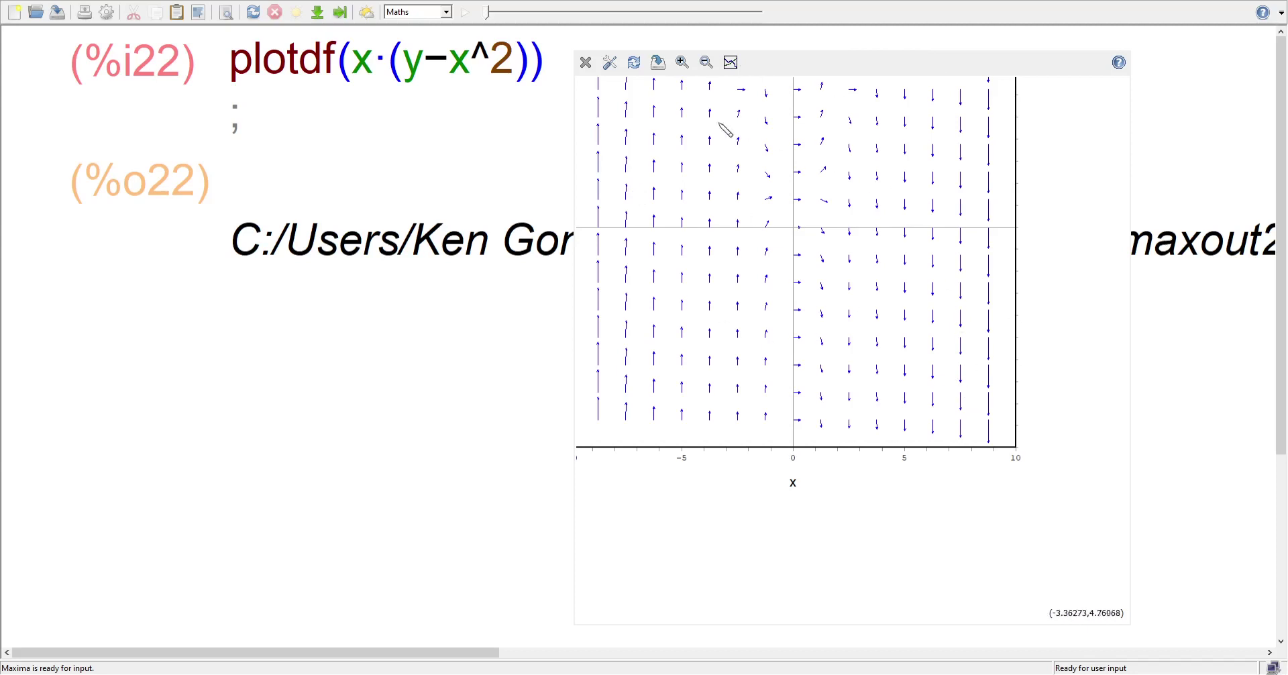
left_click(633, 62)
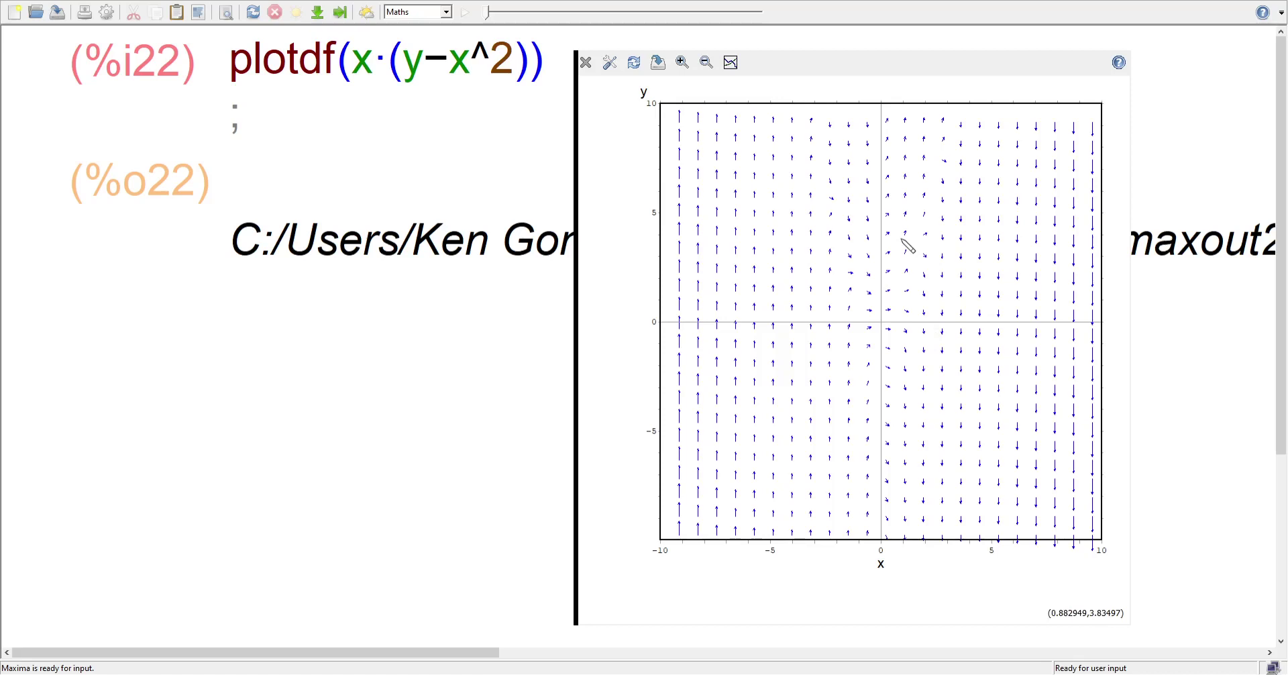
Step: Draw twenty solution curves through points spread across the direction field, including several near the y-axis below the x-axis
left_click(949, 248)
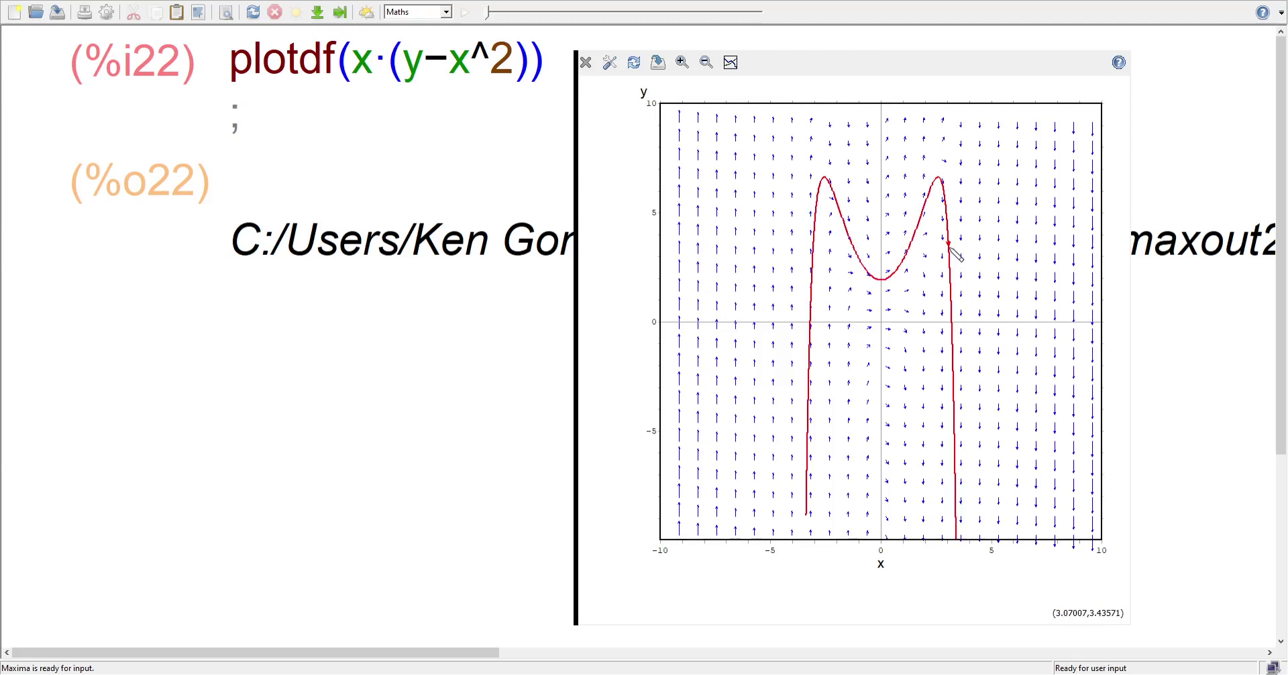
left_click(1012, 221)
left_click(985, 222)
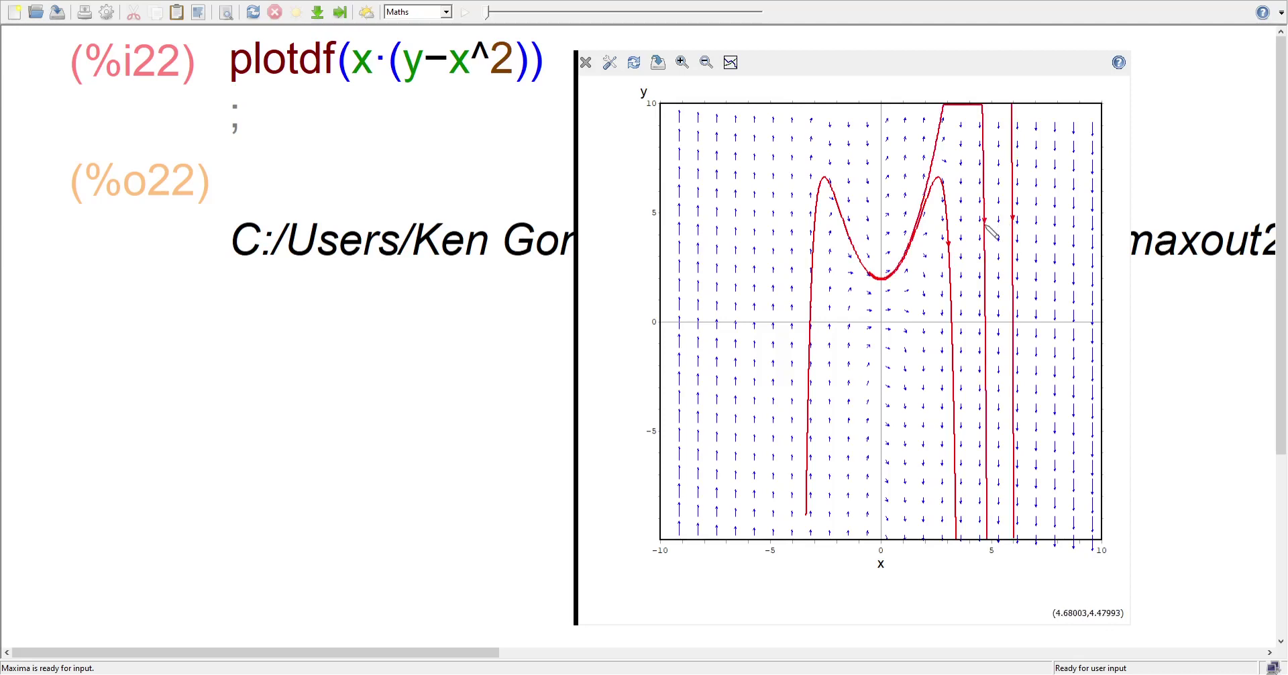
left_click(846, 200)
left_click(844, 354)
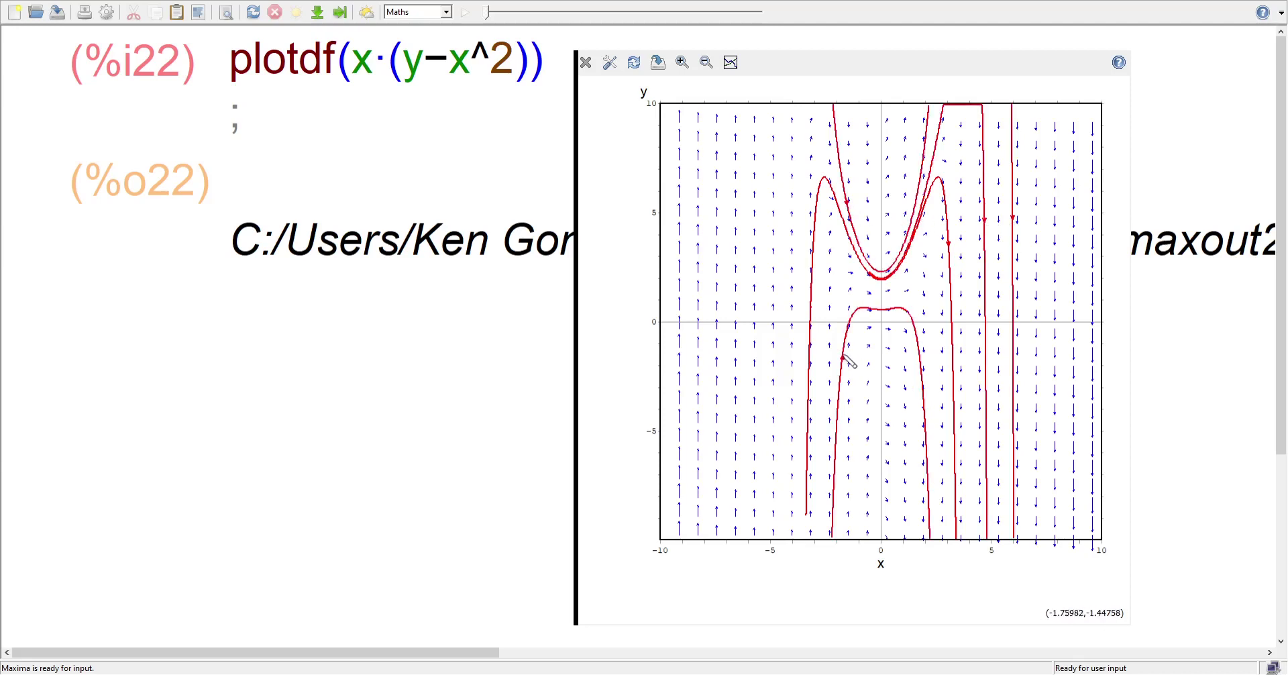
left_click(766, 289)
left_click(716, 194)
left_click(782, 240)
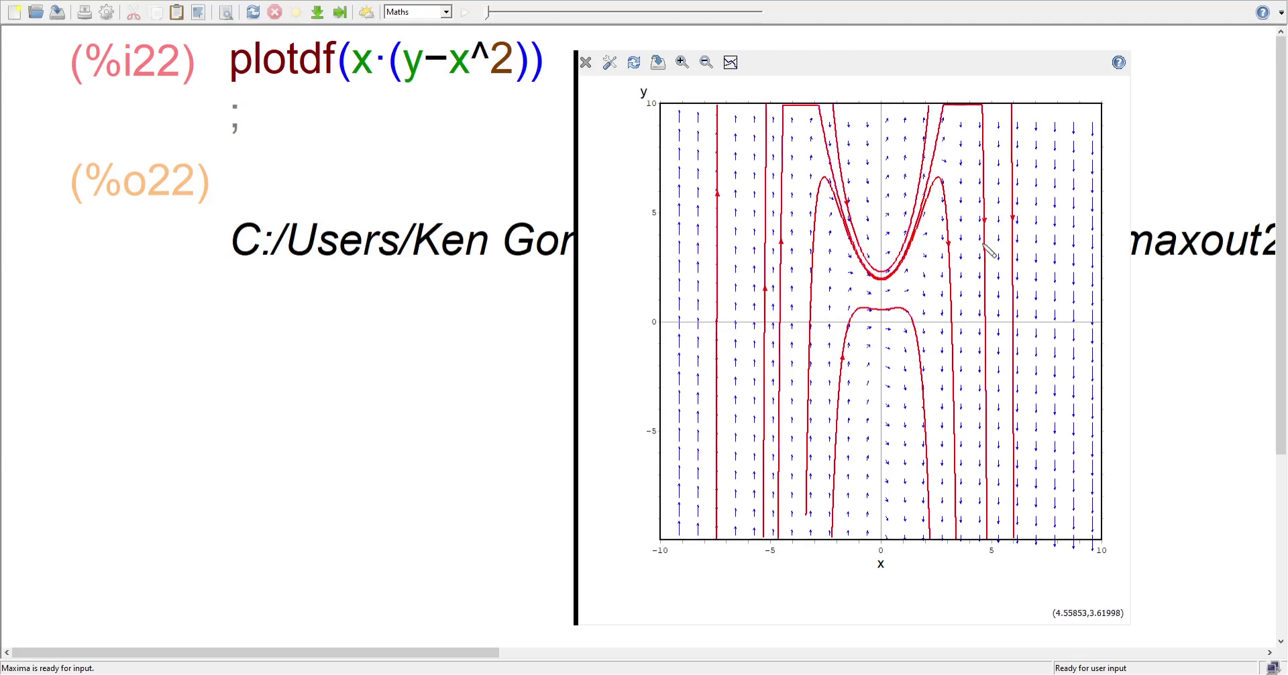
left_click(702, 274)
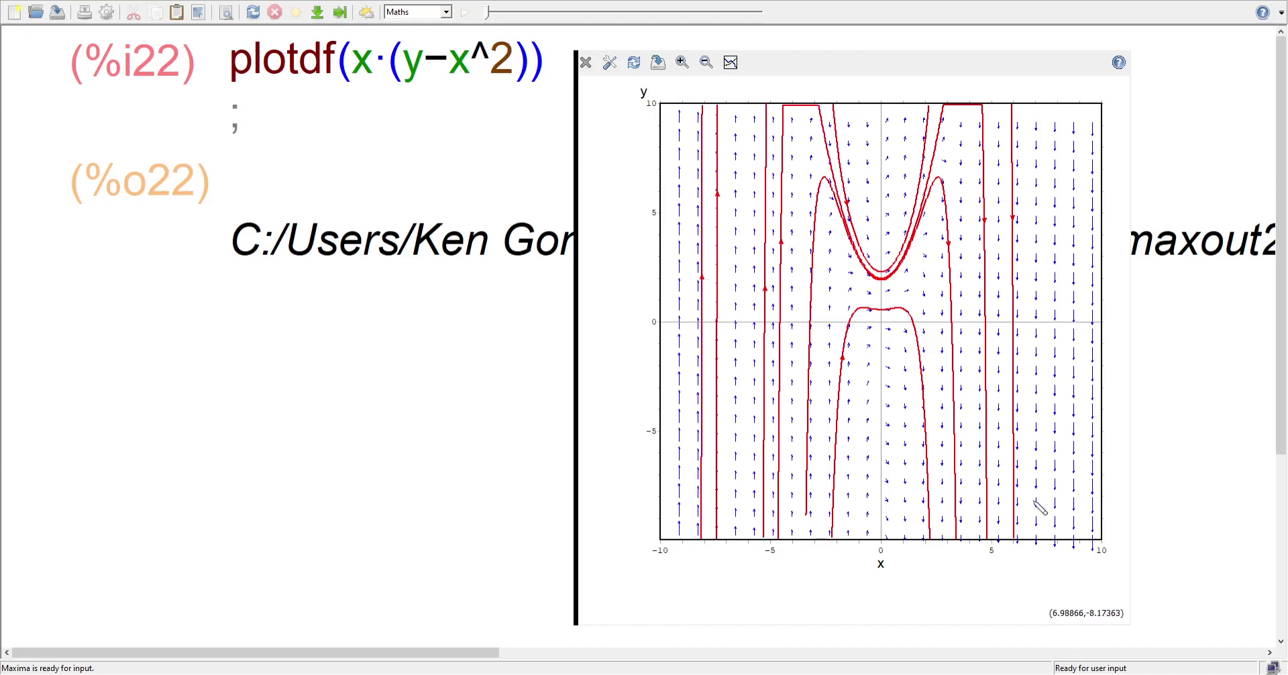
left_click(1050, 295)
left_click(1077, 337)
left_click(857, 407)
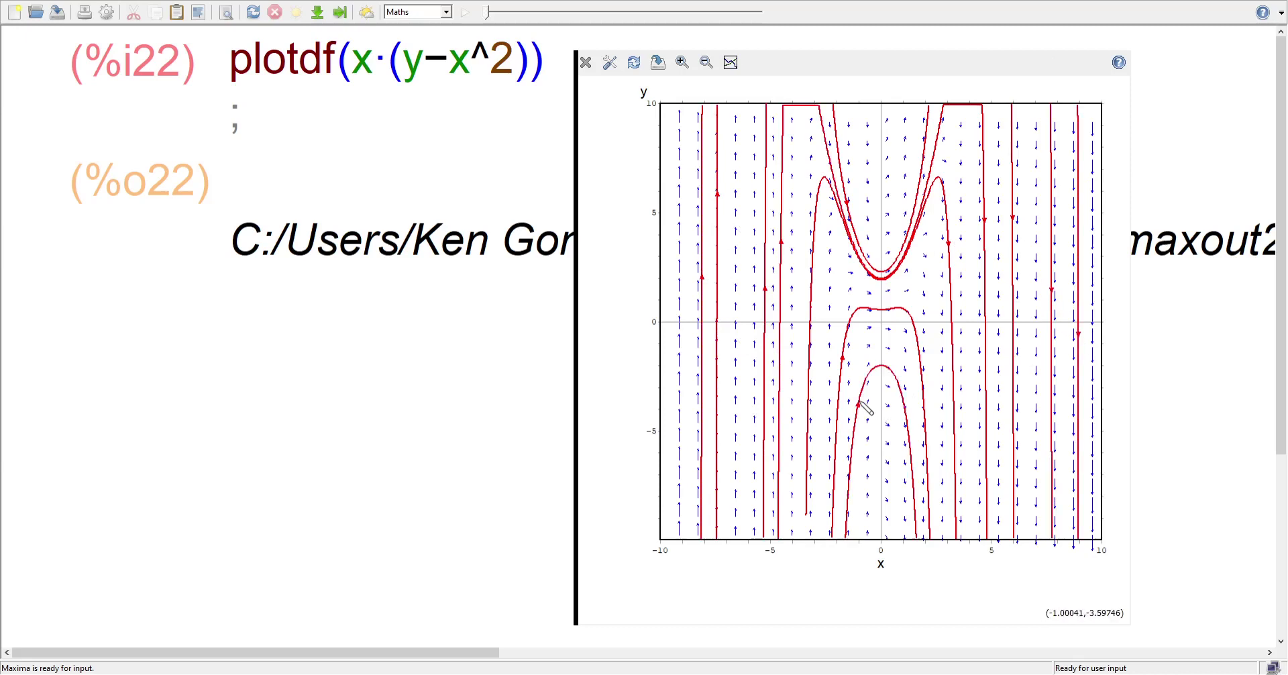
left_click(829, 299)
left_click(940, 223)
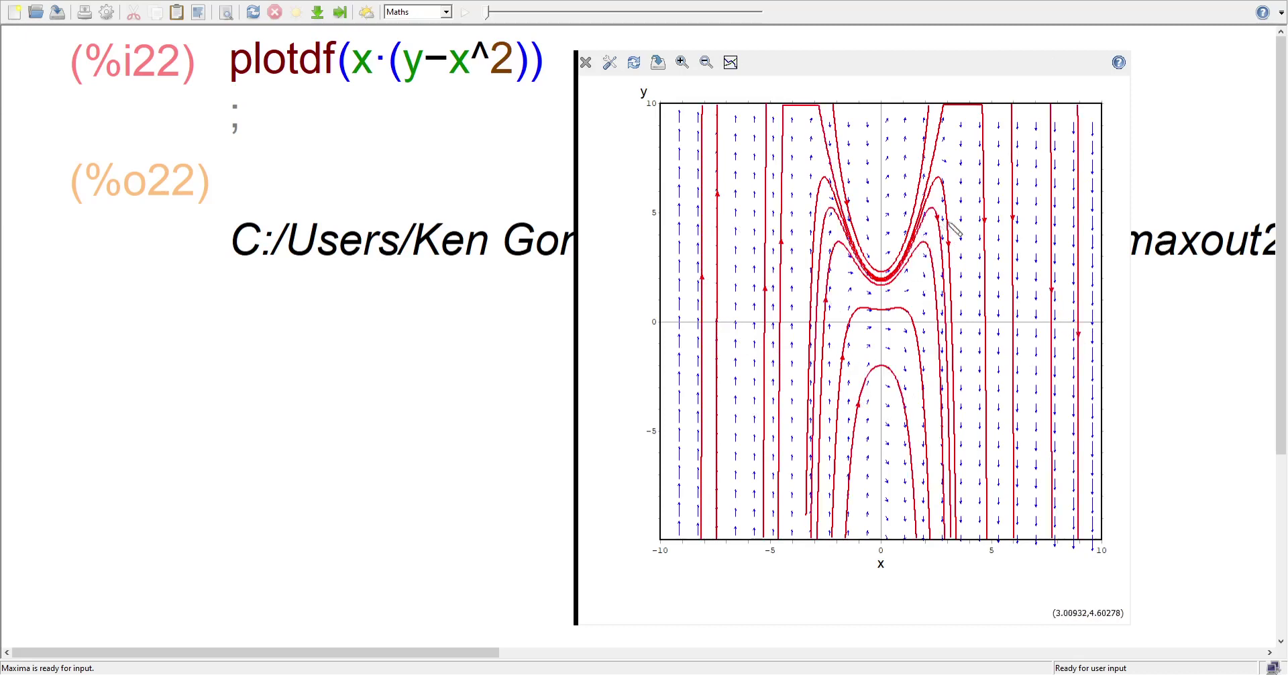
left_click(975, 215)
left_click(966, 231)
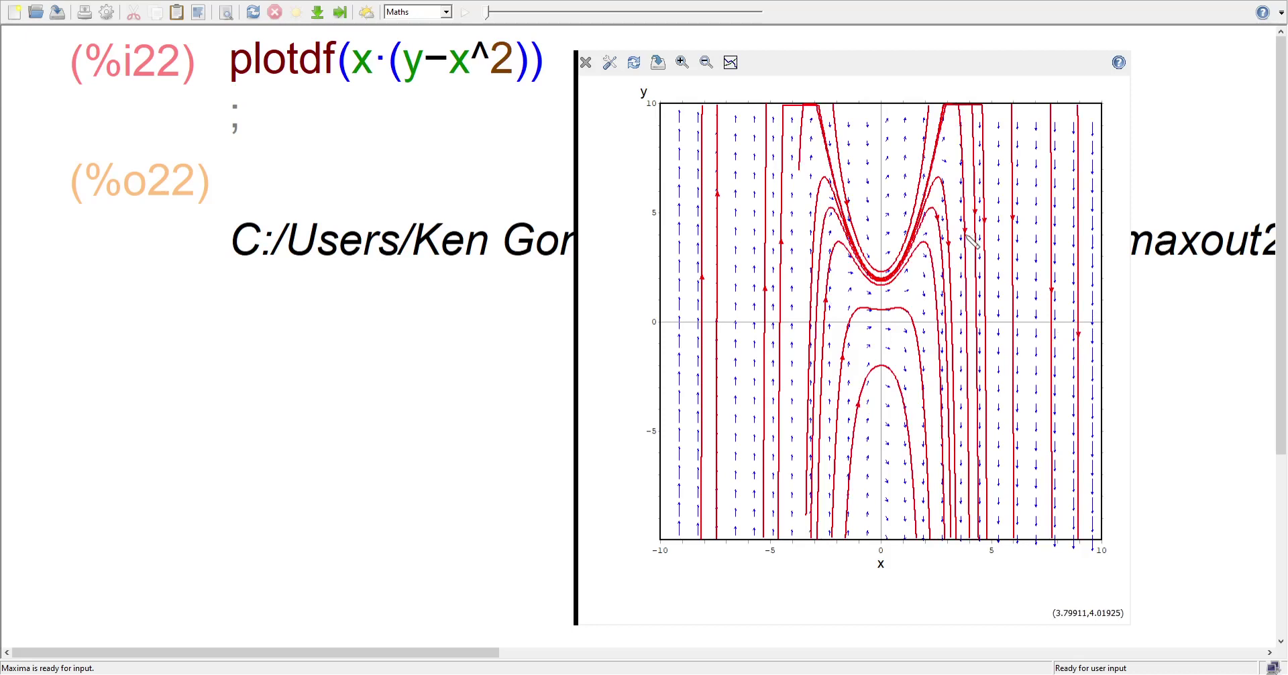
left_click(849, 326)
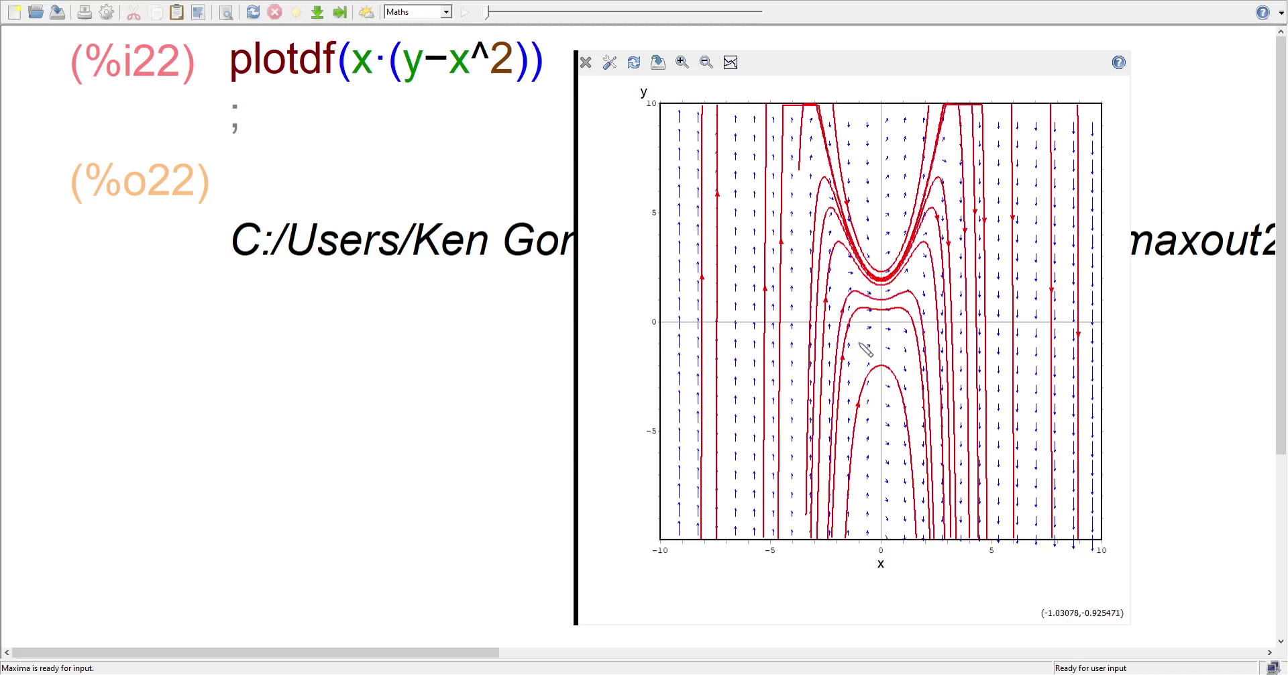
left_click(860, 349)
left_click(864, 449)
left_click(882, 477)
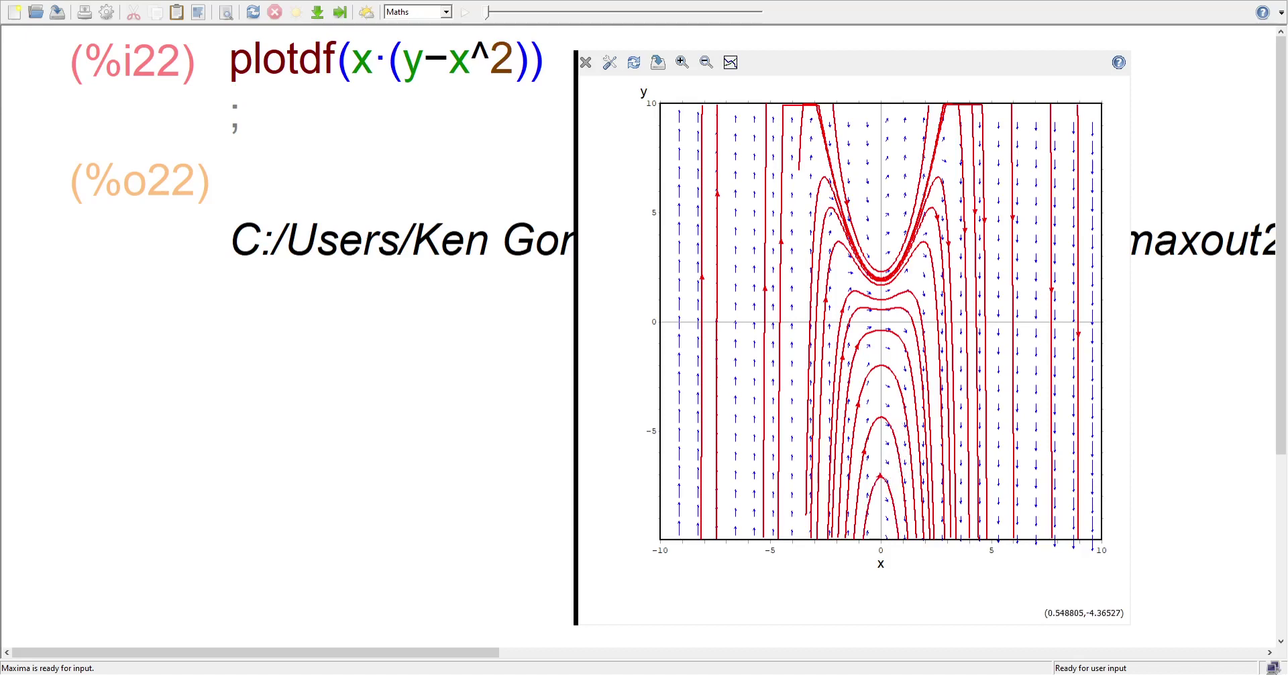
Step: Redraw the direction field to clear the accumulated solution curves, and close the plot window
left_click(632, 62)
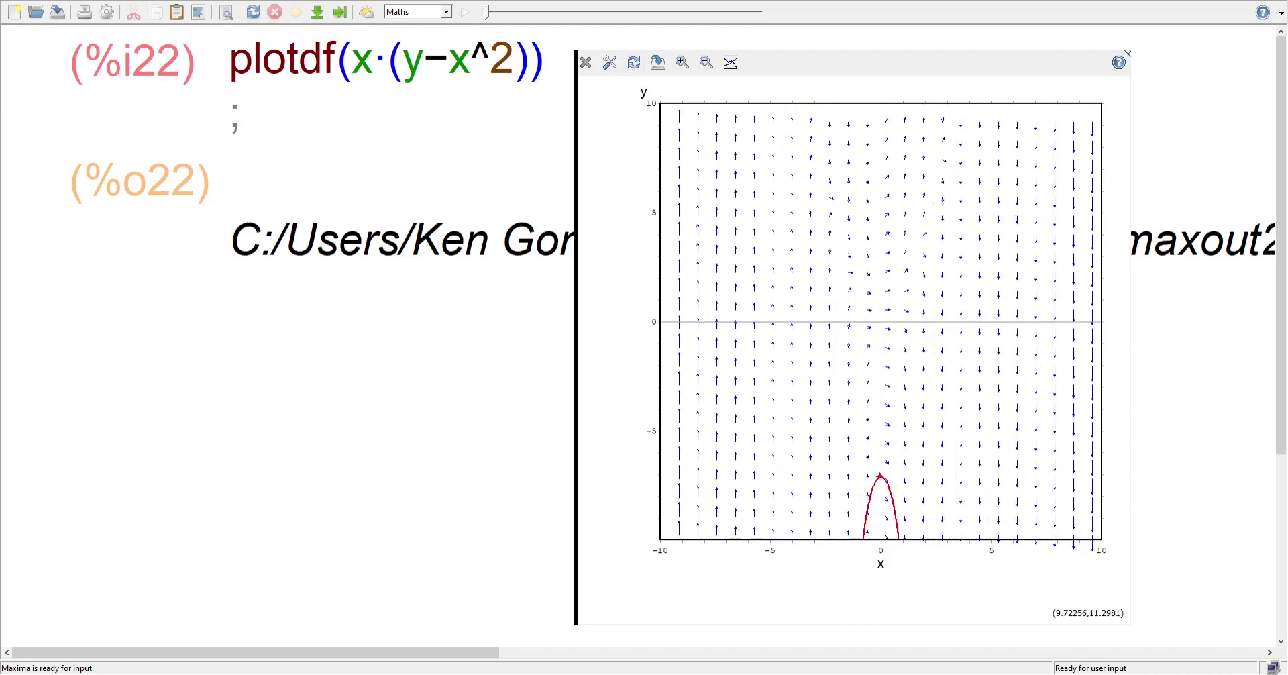
left_click(1128, 53)
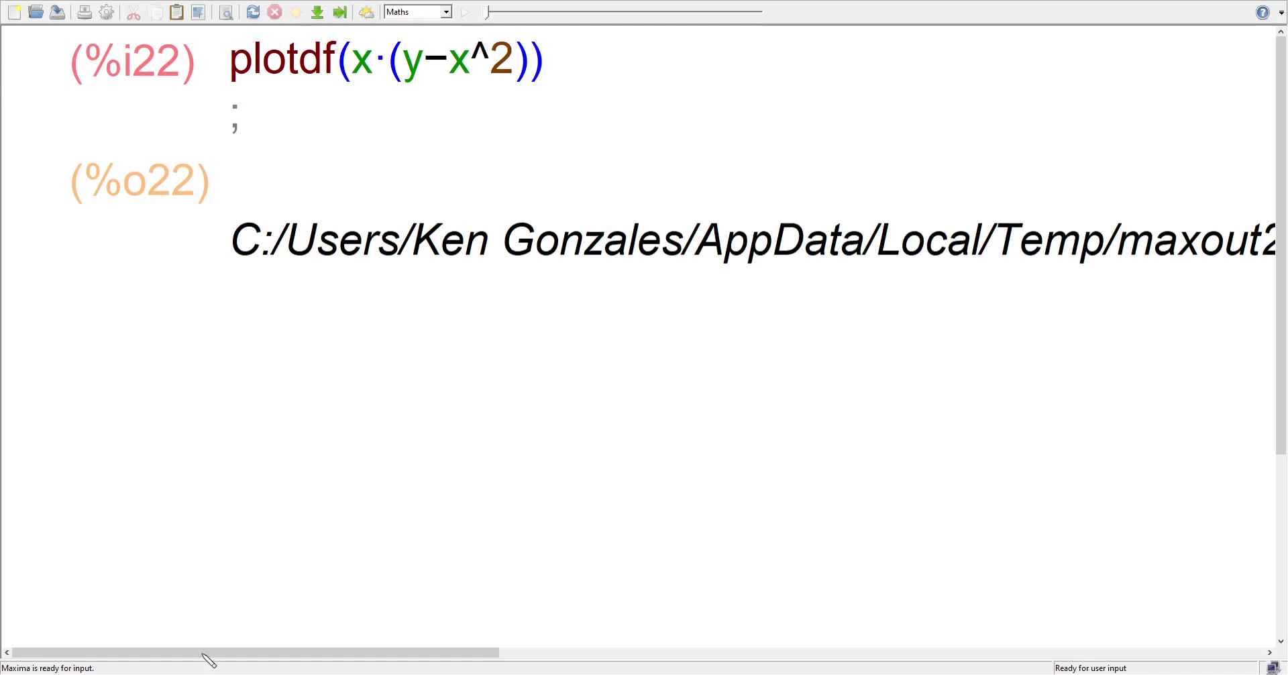
Step: Add a second argument after the expression in the plotdf call: a square-bracketed list beginning with tra
left_click(523, 72)
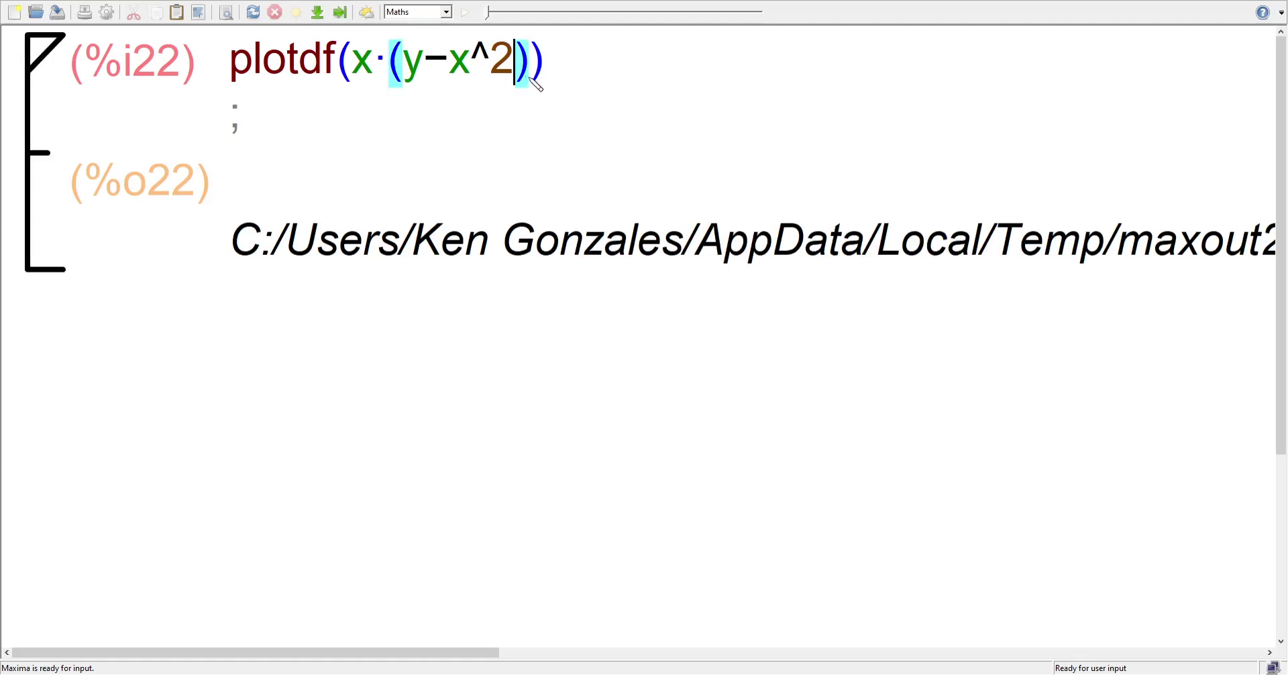
left_click(536, 81)
key("Left")
type(",")
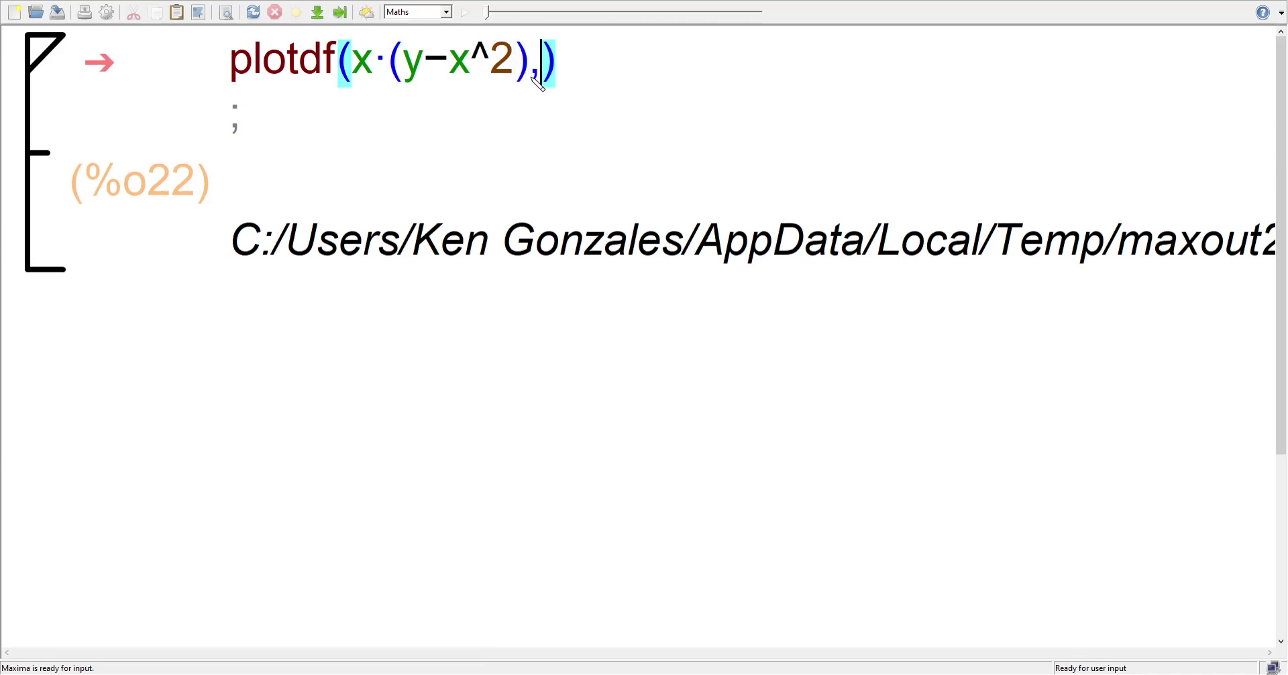
type("[]")
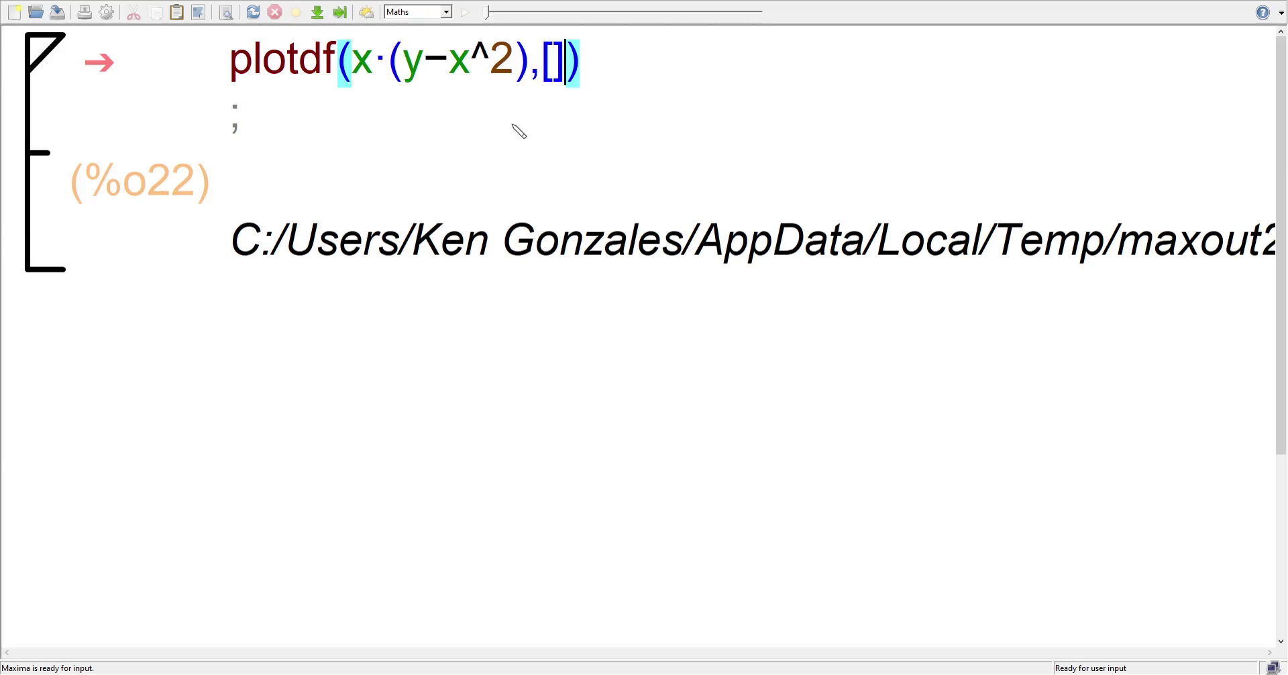
key("Left")
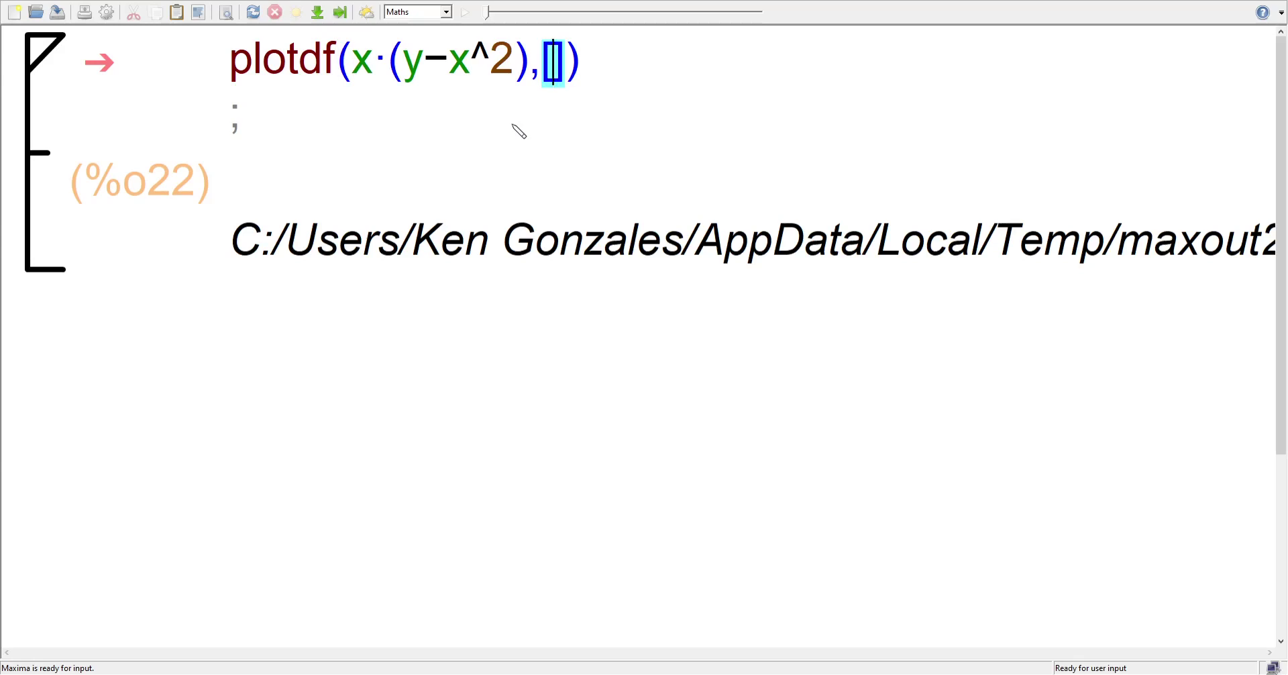
type("tra")
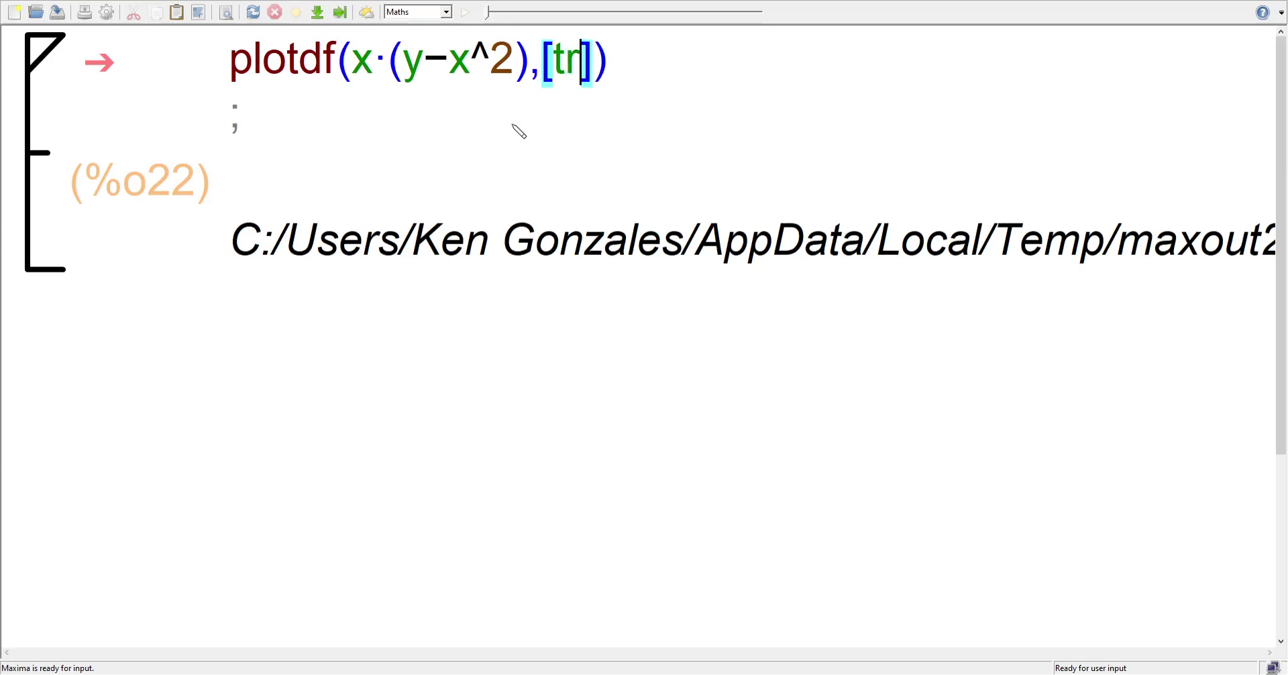
key("Left")
key("Left")
key("Left")
key("Left")
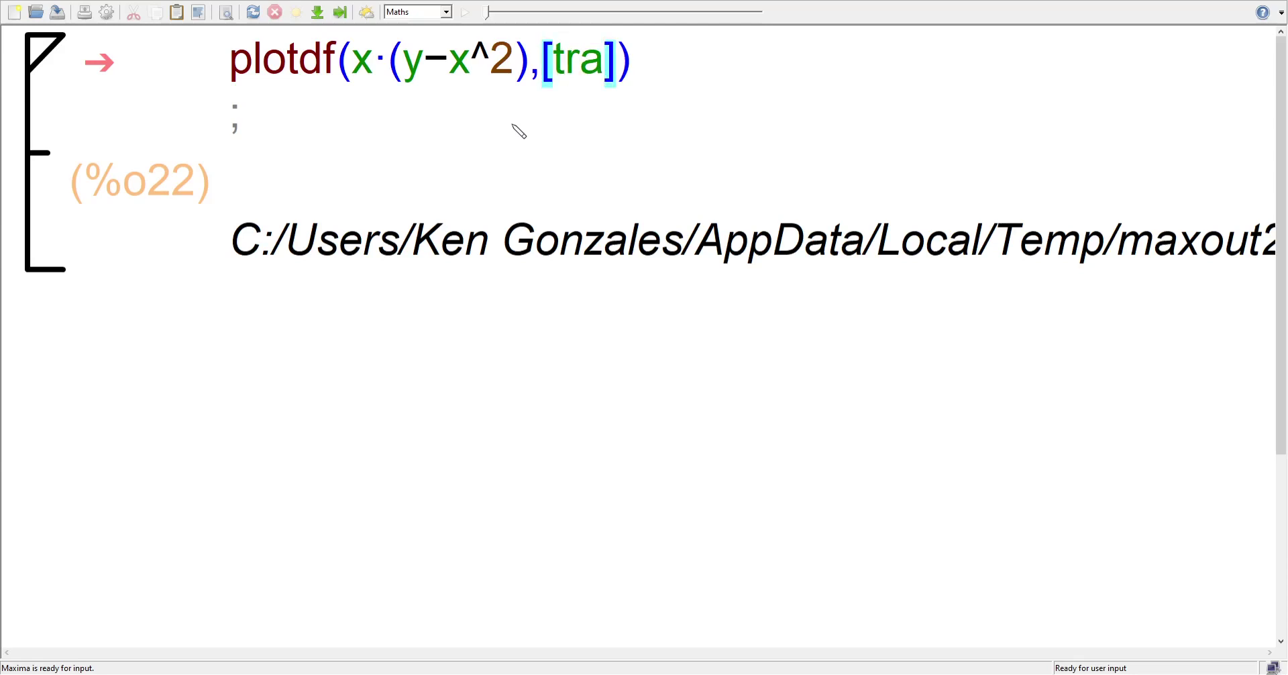
key("Right")
key("Right")
key("Right")
key("Left")
key("Left")
key("Left")
key("Left")
key("Left")
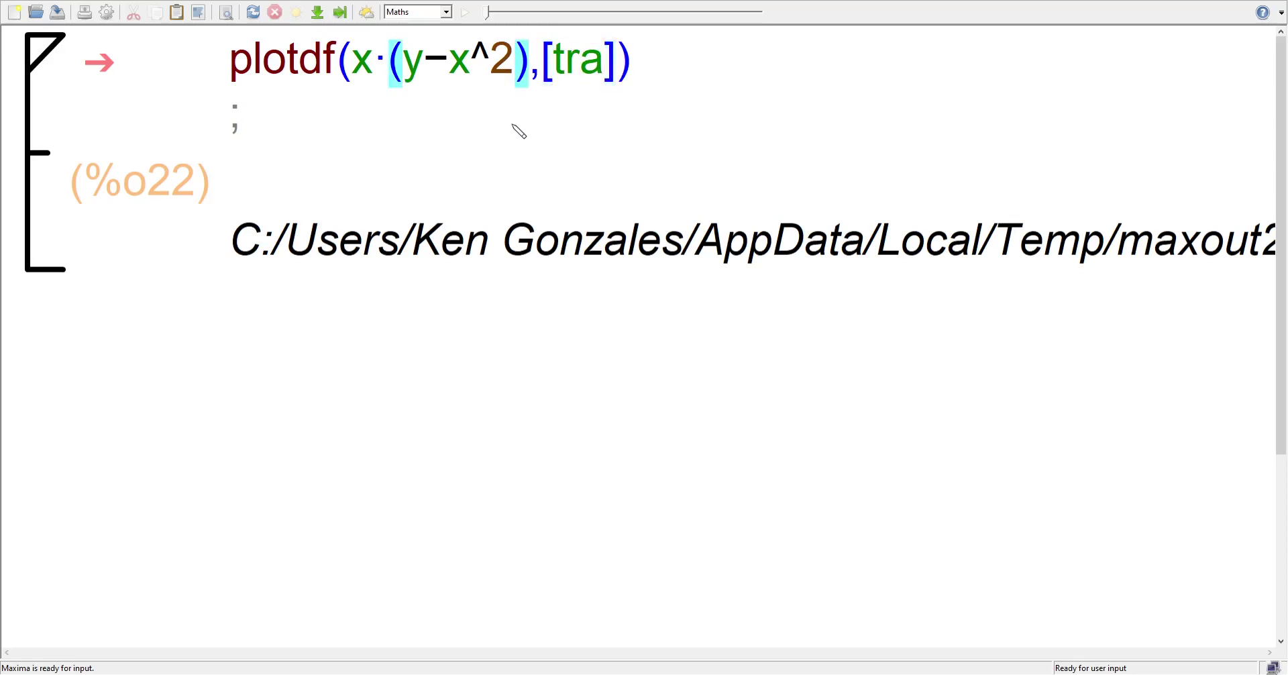
key("Right")
key("Right")
key("Right")
key("Right")
key("Right")
key("Right")
key("Left")
key("Left")
key("Left")
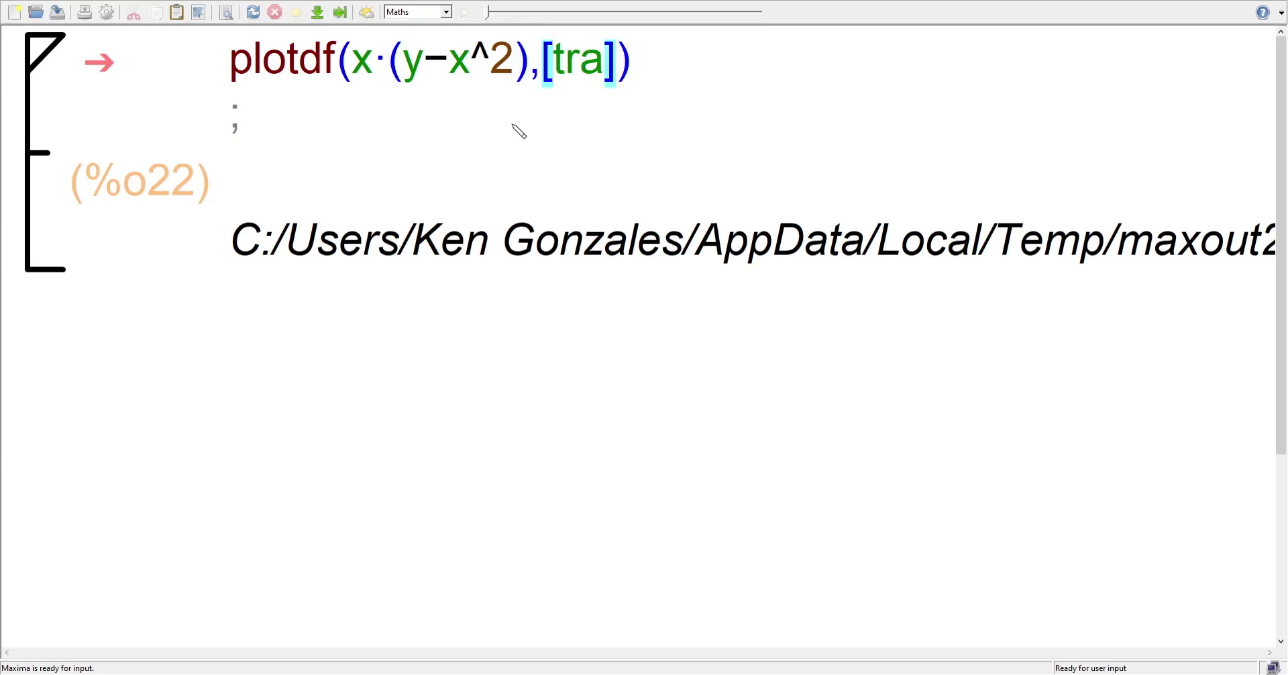
key("Right")
key("Right")
key("Left")
key("shift+Right")
key("shift+Right")
key("shift+Right")
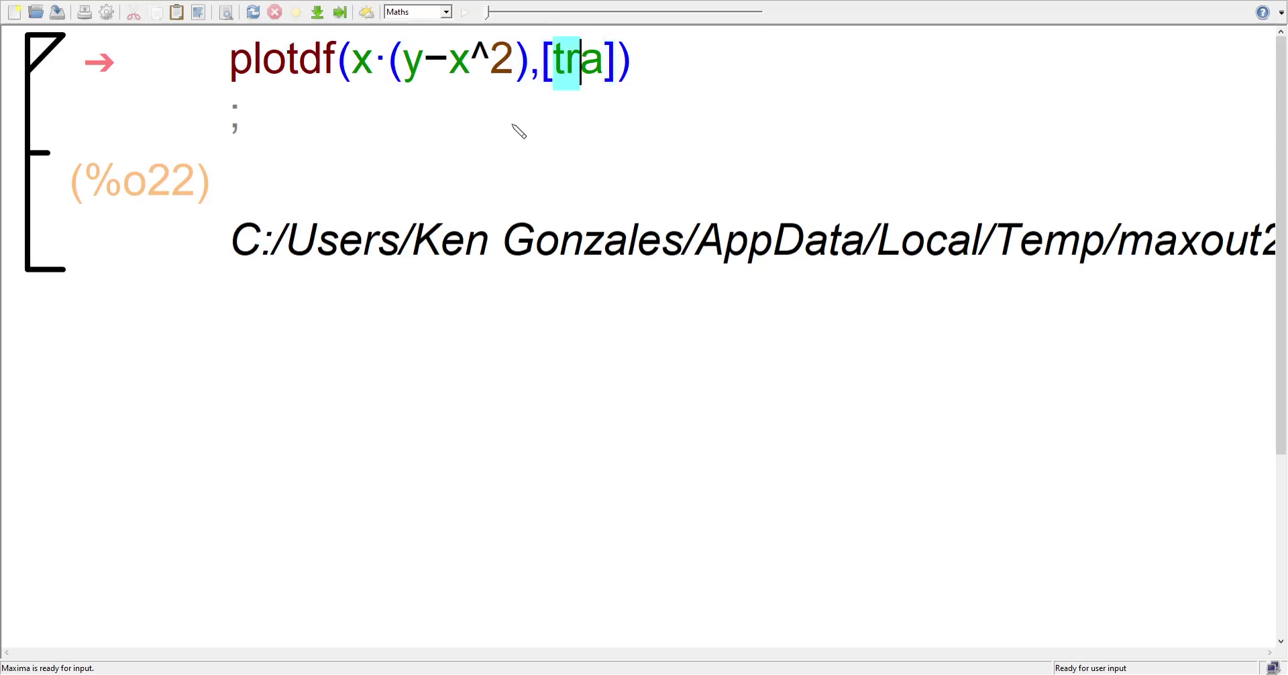
key("Right")
Step: Complete the bracketed option as [trajectory_at,0,0] and evaluate the plotdf cell
type("jectory")
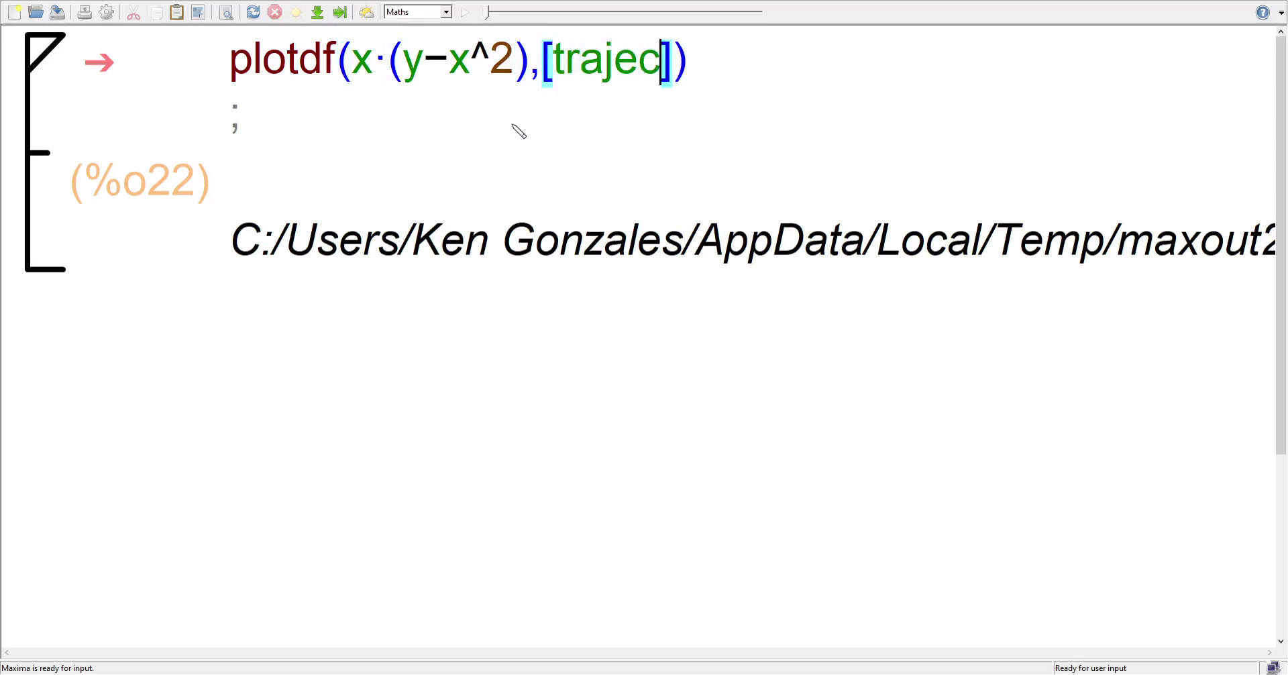
type("_at,")
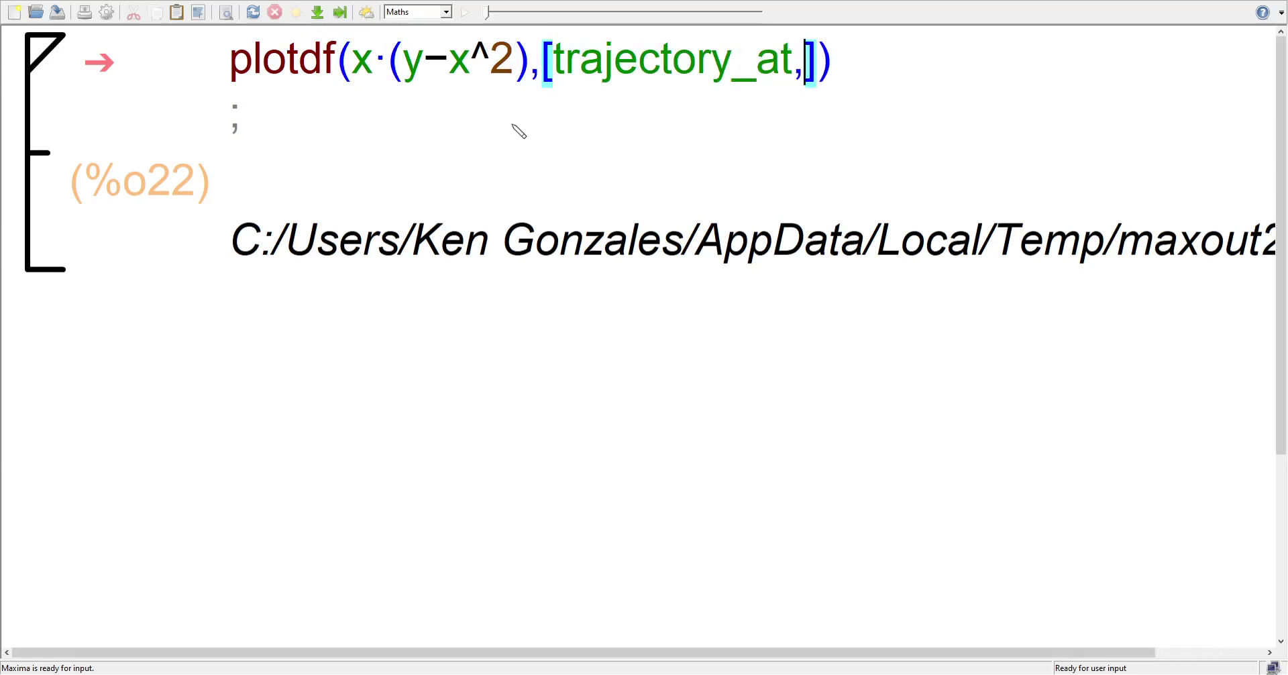
type("0,")
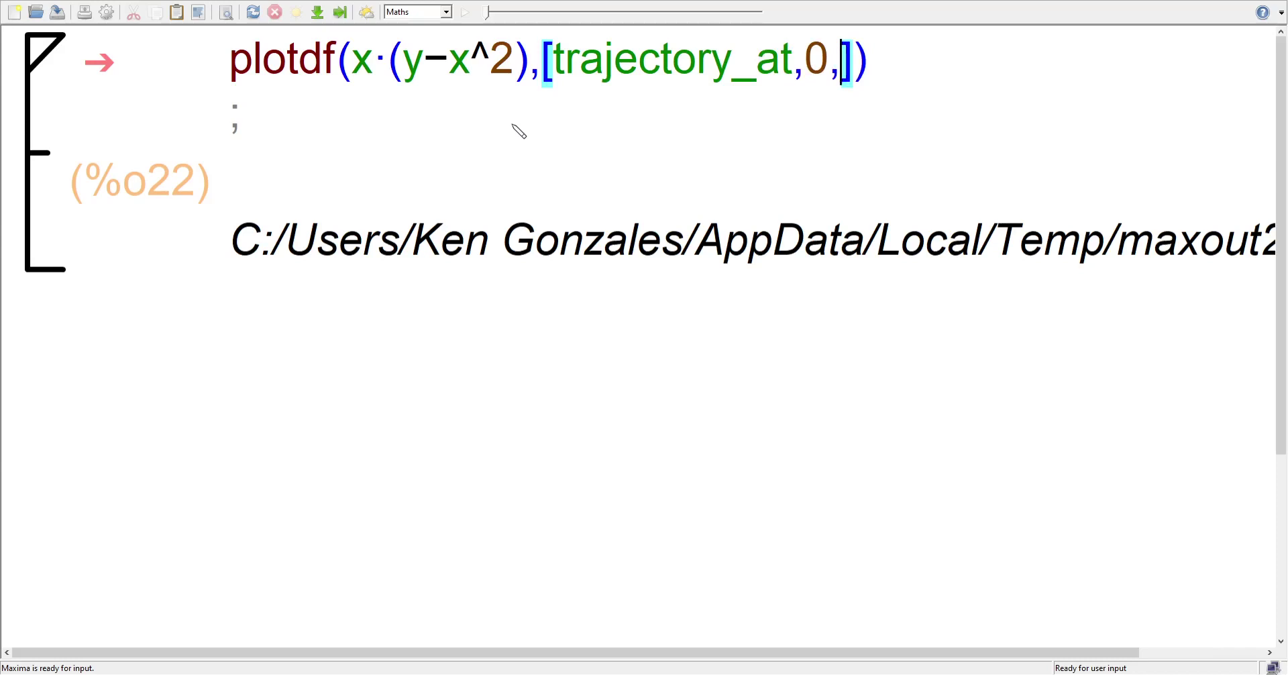
type("0")
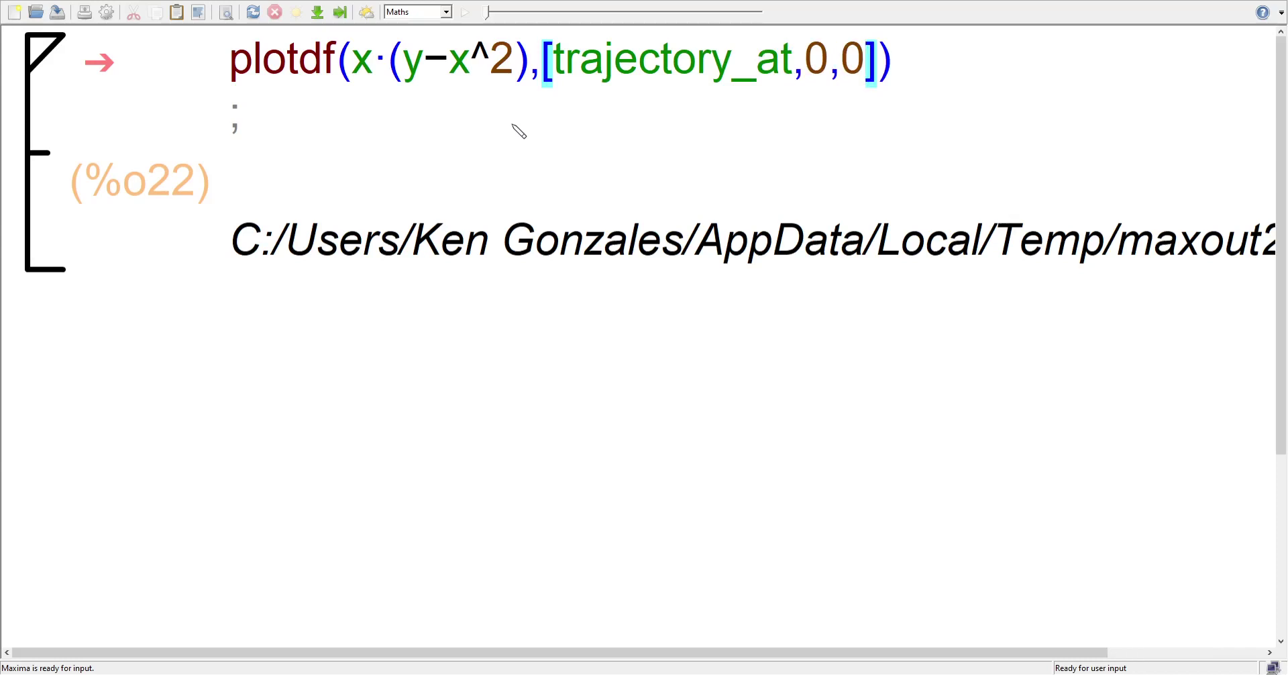
key("shift+Return")
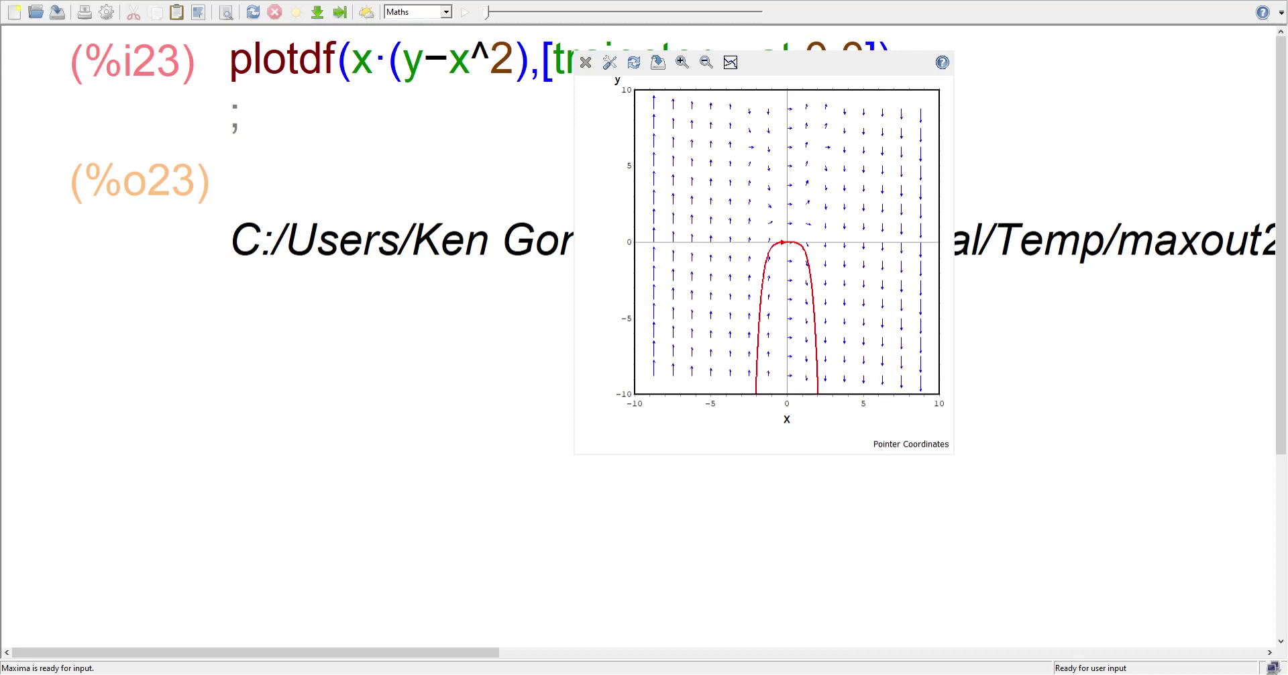
Step: With the plot window moved clear of the command, set the trajectory_at point to 1,5 and evaluate the cell again
left_click_drag(805, 62, 1044, 196)
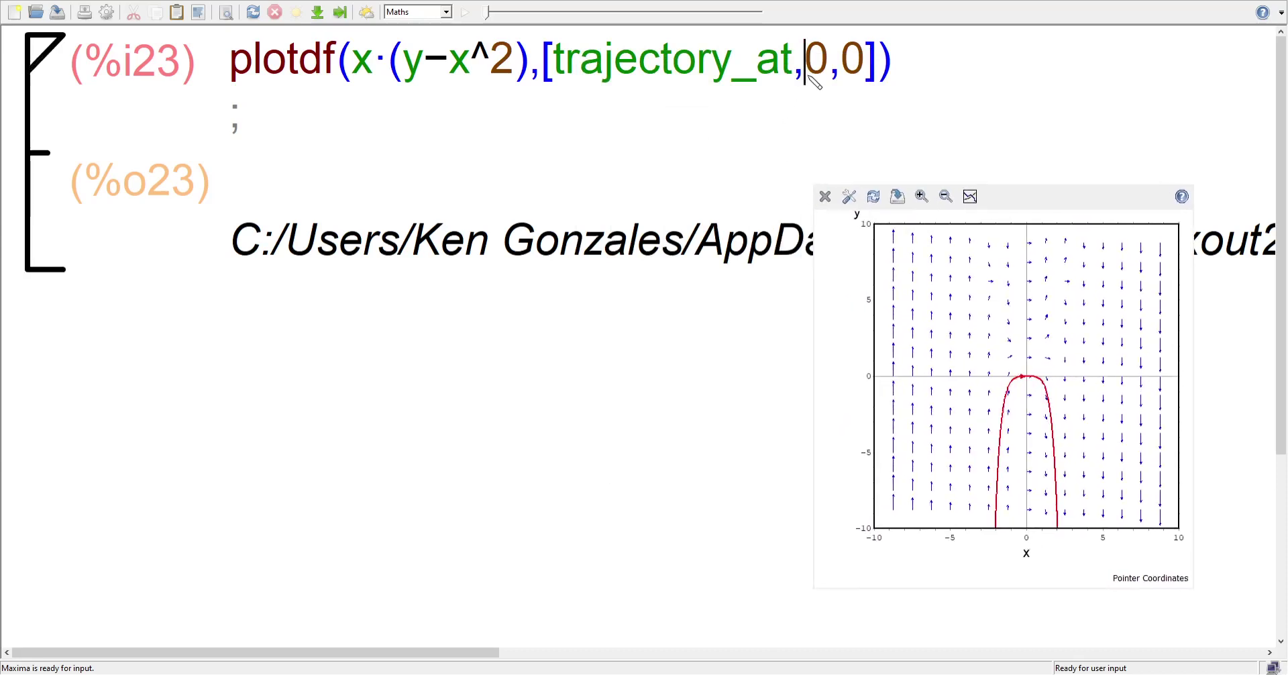
double_click(814, 67)
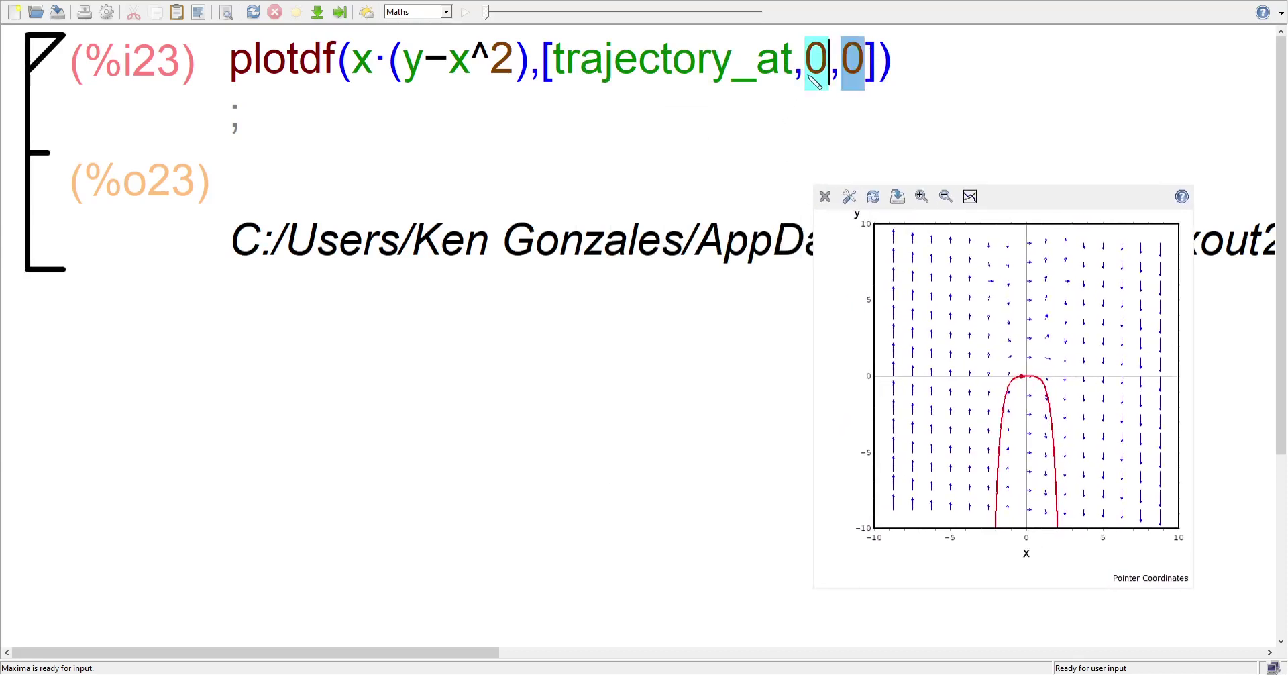
type("1")
key("Right")
key("shift+Right")
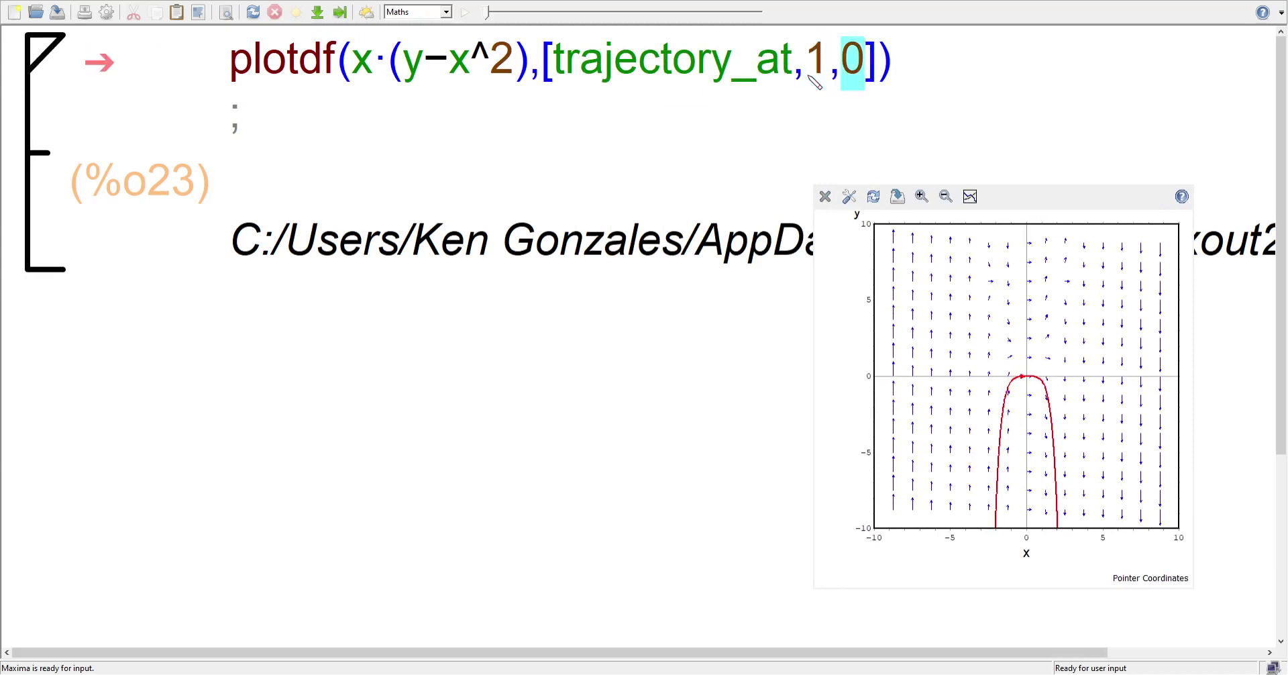
type("5")
key("shift+Return")
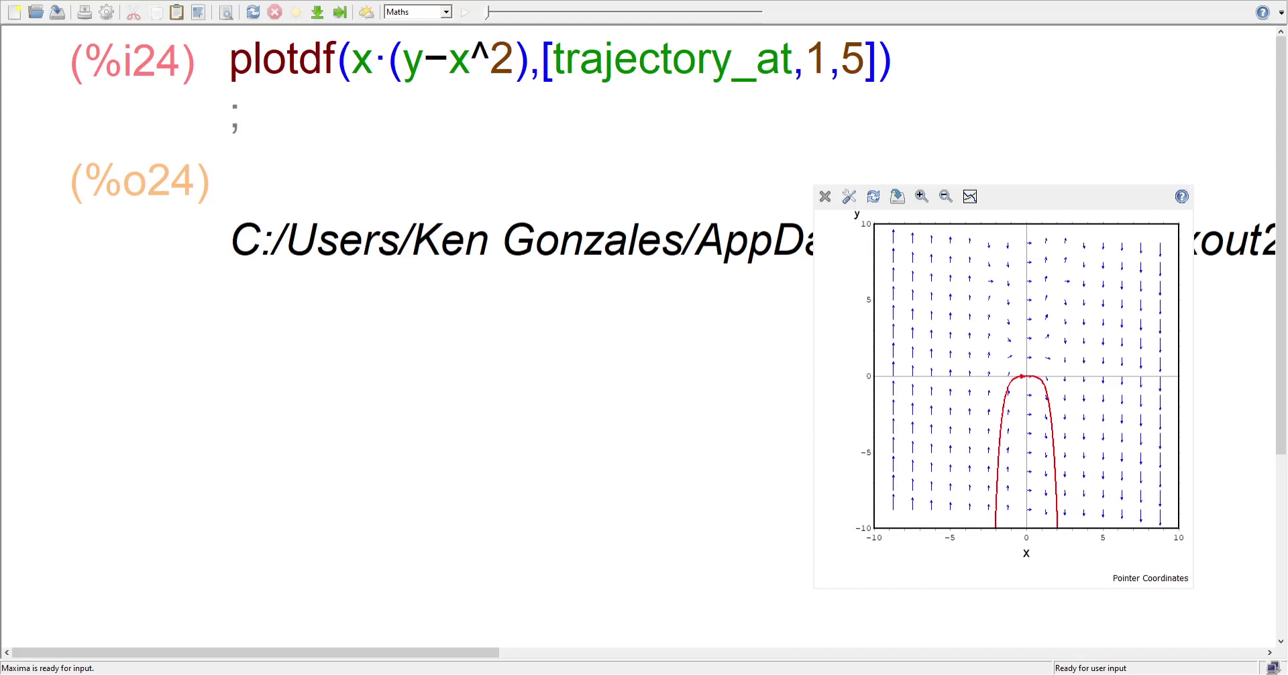
Step: Close the earlier plot window, and redraw and close the new plot of the trajectory through (1,5)
left_click(1189, 187)
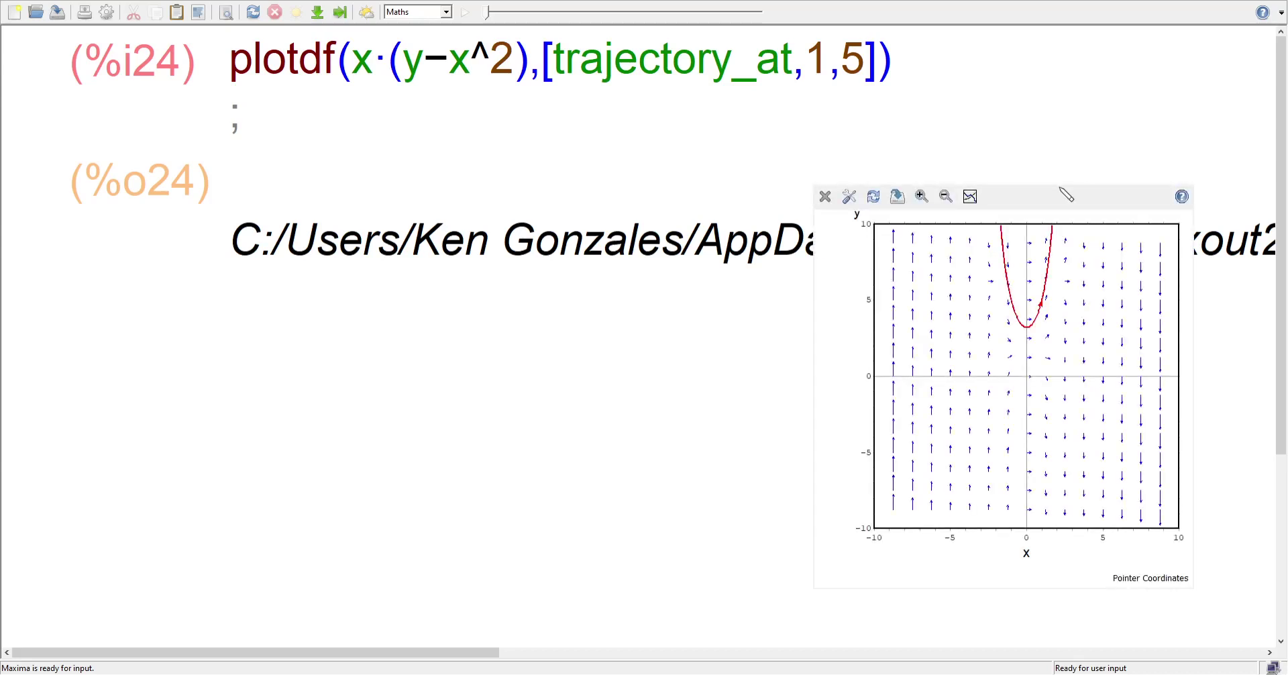
left_click(873, 197)
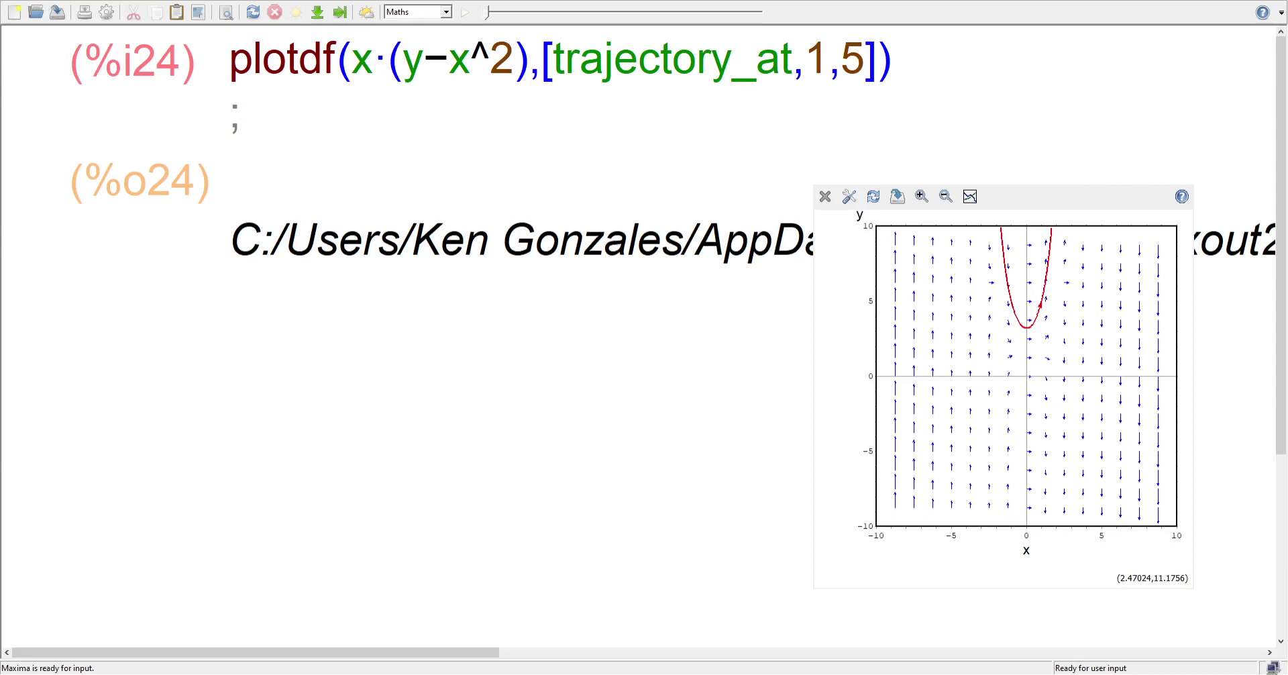
key("alt+F4")
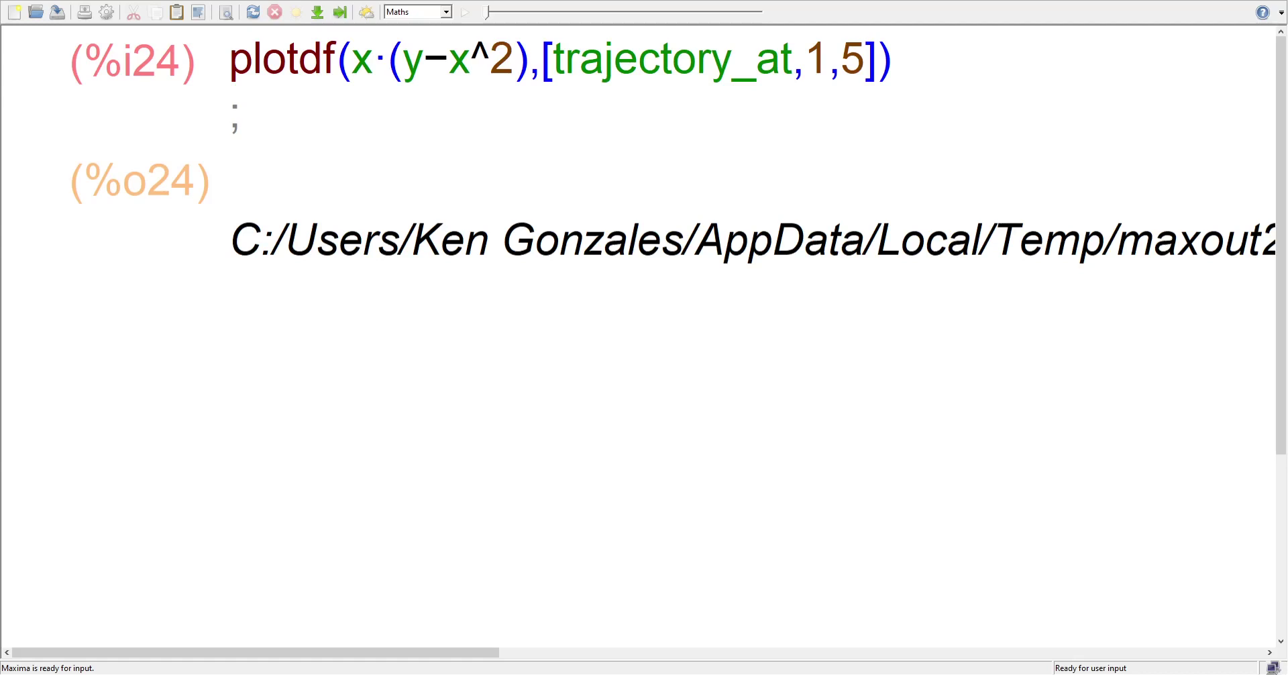
Step: Open the help page for plotdf and skim its examples down to the end and back to the introduction
key("F1")
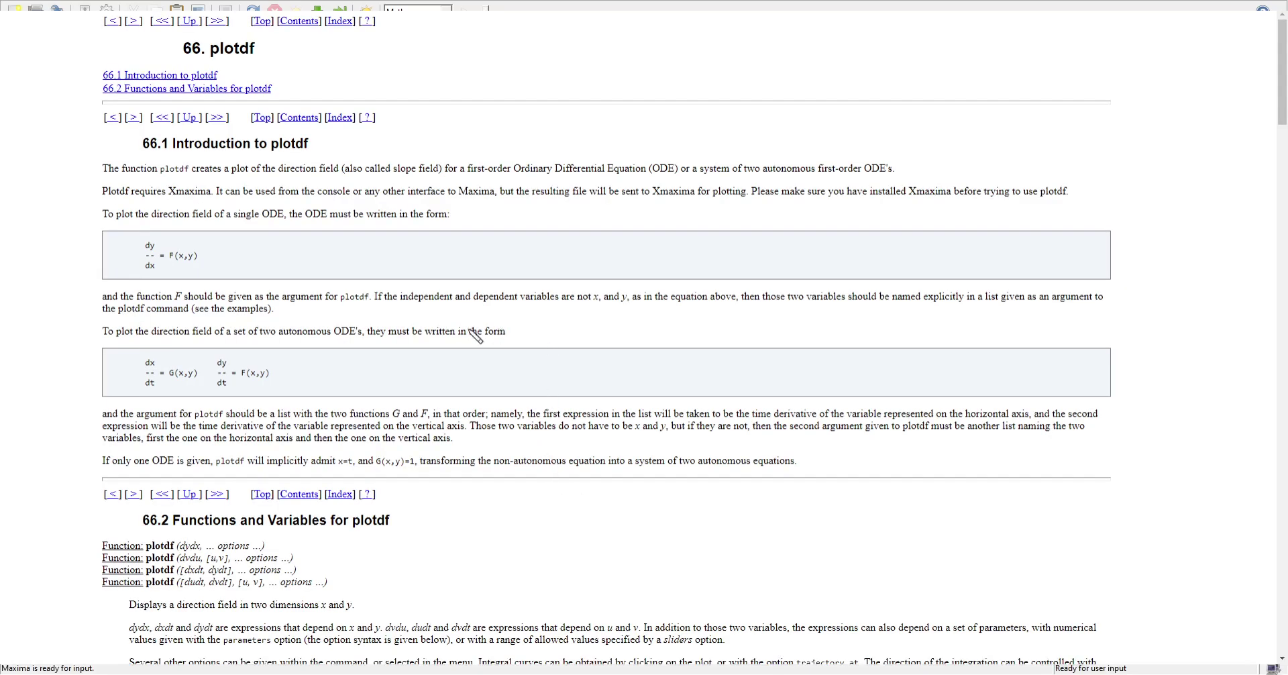
scroll(470, 335, "down", 20)
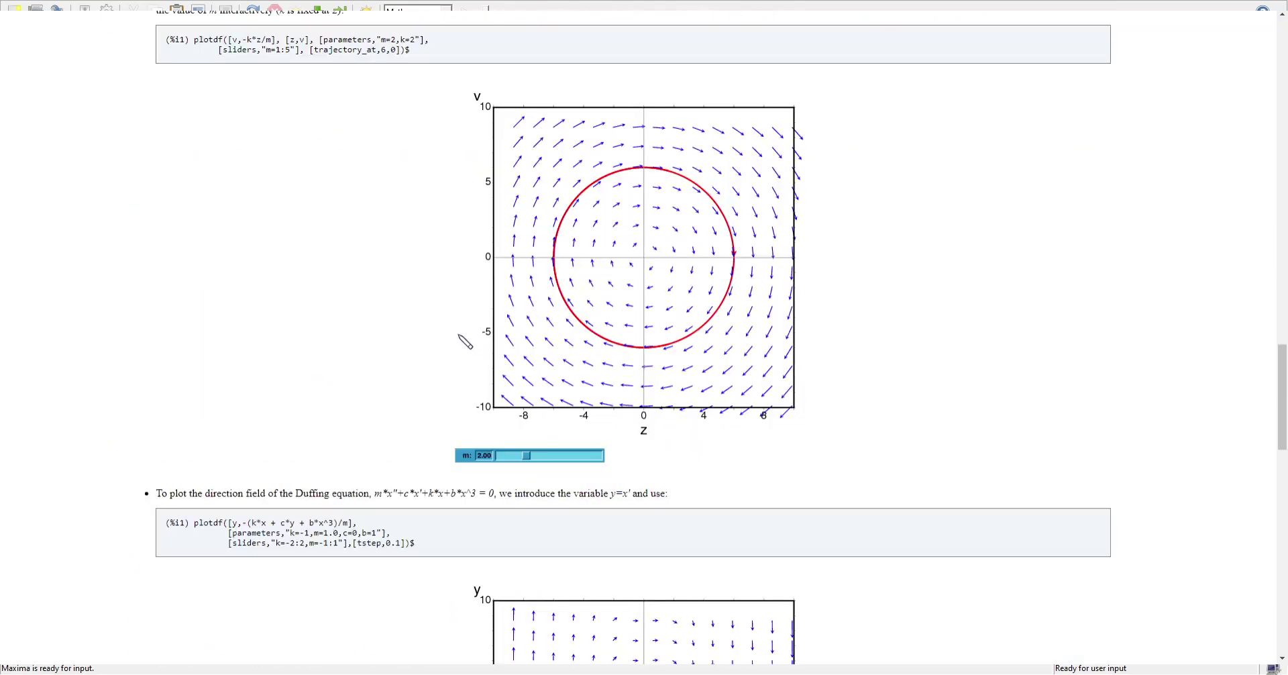
scroll(465, 342, "down", 15)
scroll(455, 362, "down", 3)
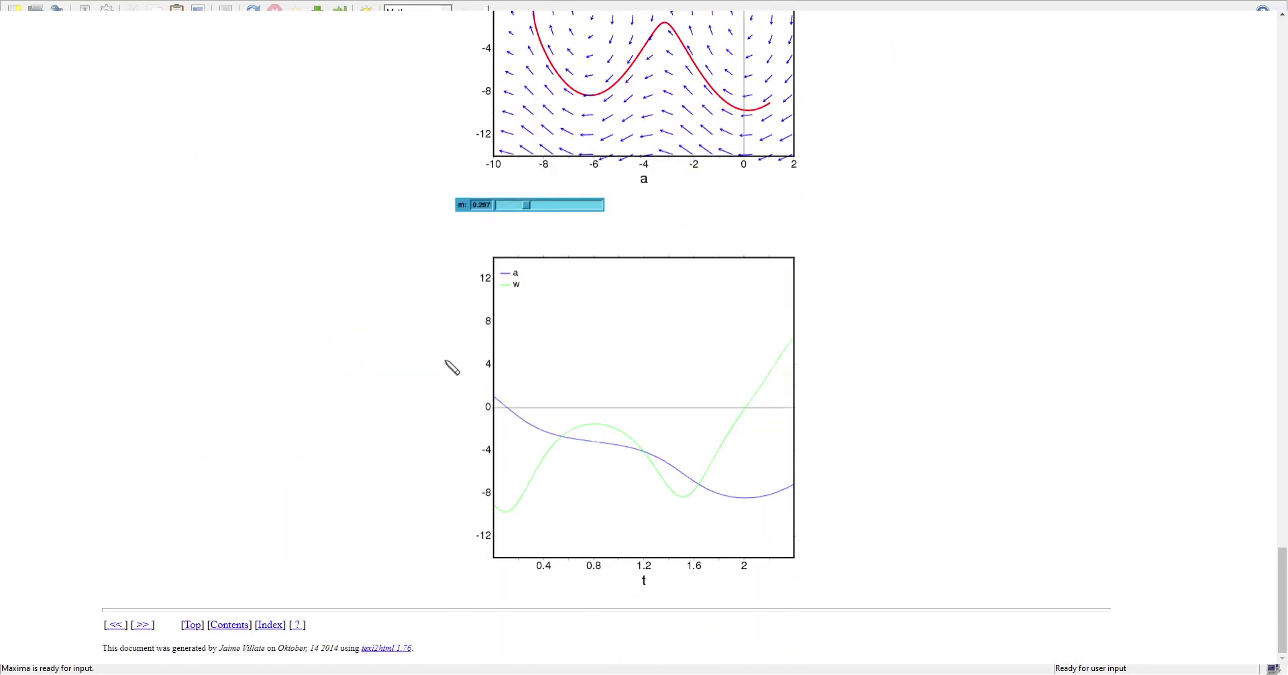
scroll(410, 415, "up", 20)
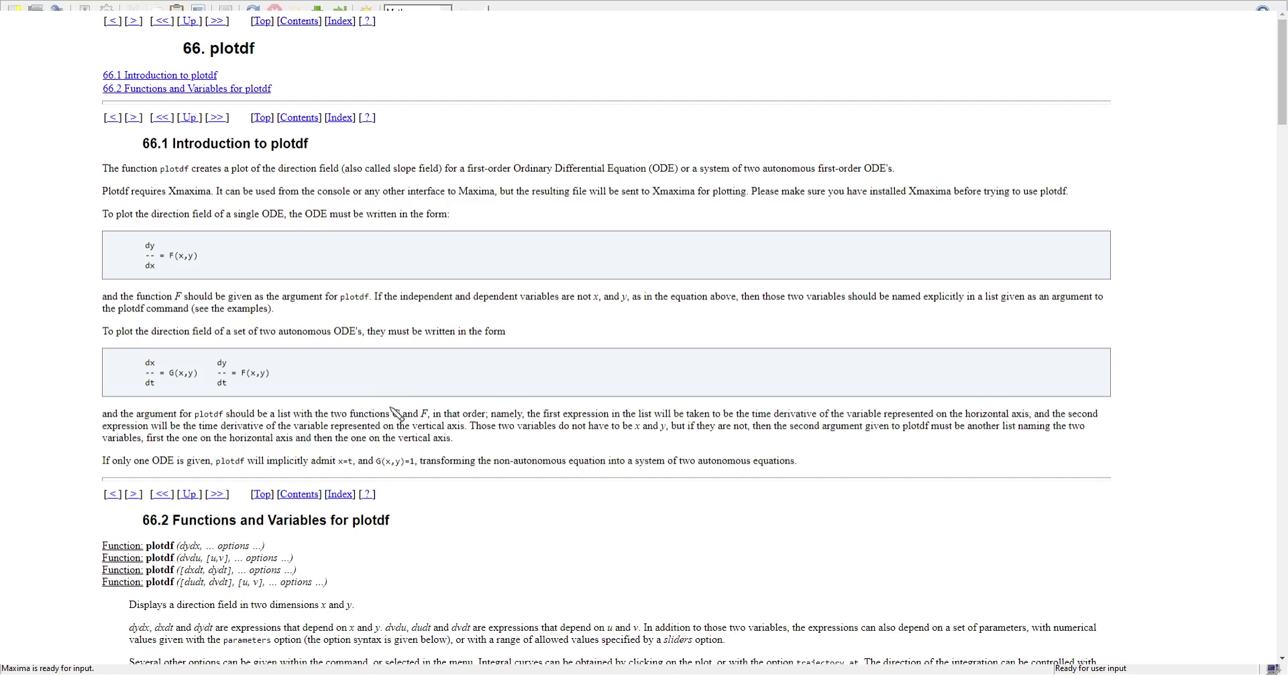